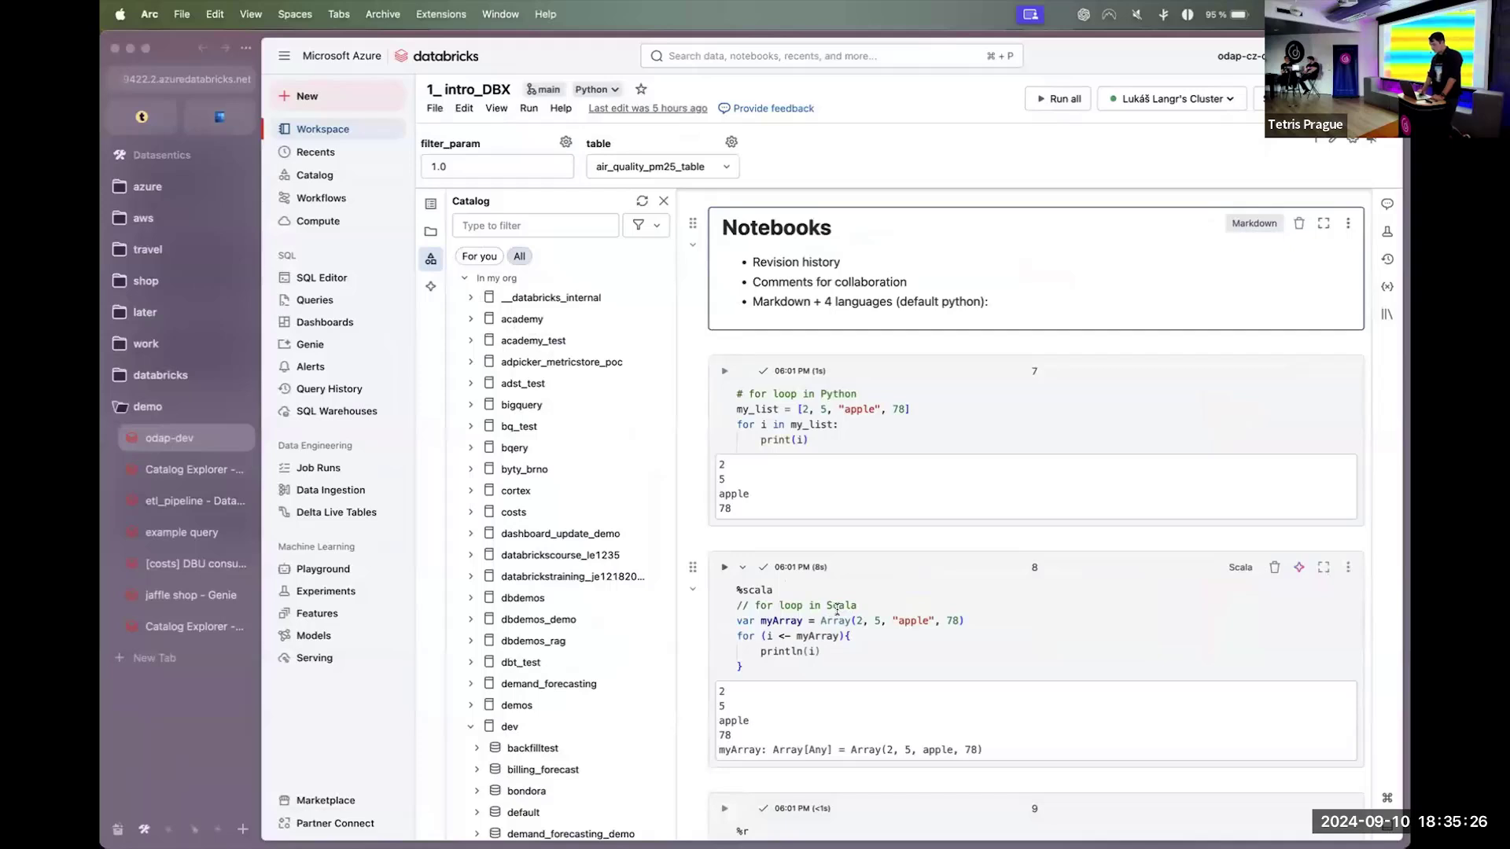
- Examine the notebook's for-loop cells in Python, Scala and R and the SQL cell querying dev.jaffle_shop.jaffle_shop_customers
scroll(842, 535, down, 1)
scroll(845, 537, up, 1)
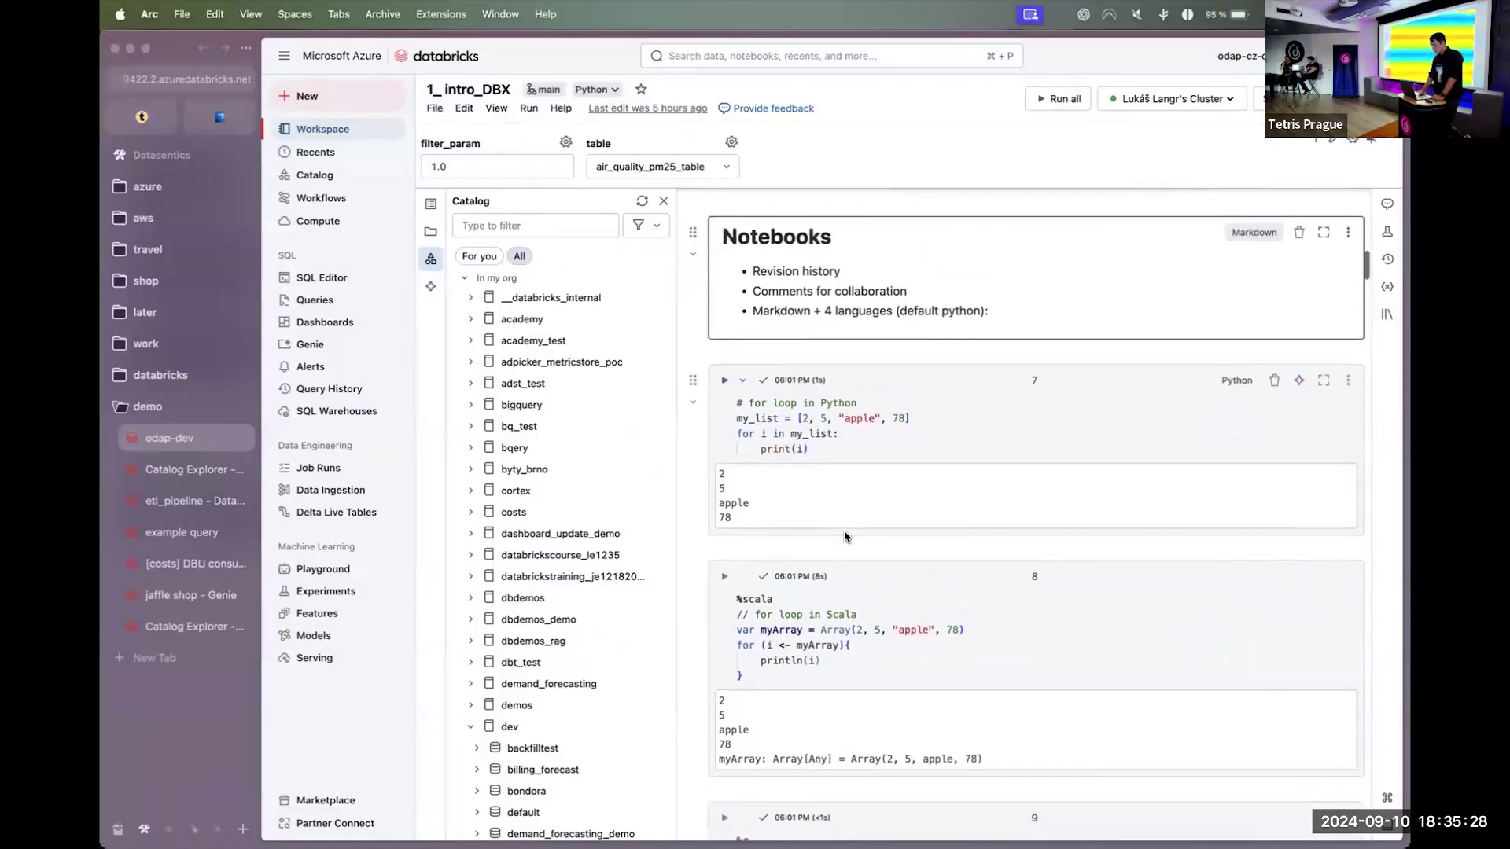
scroll(846, 536, down, 1)
click(942, 396)
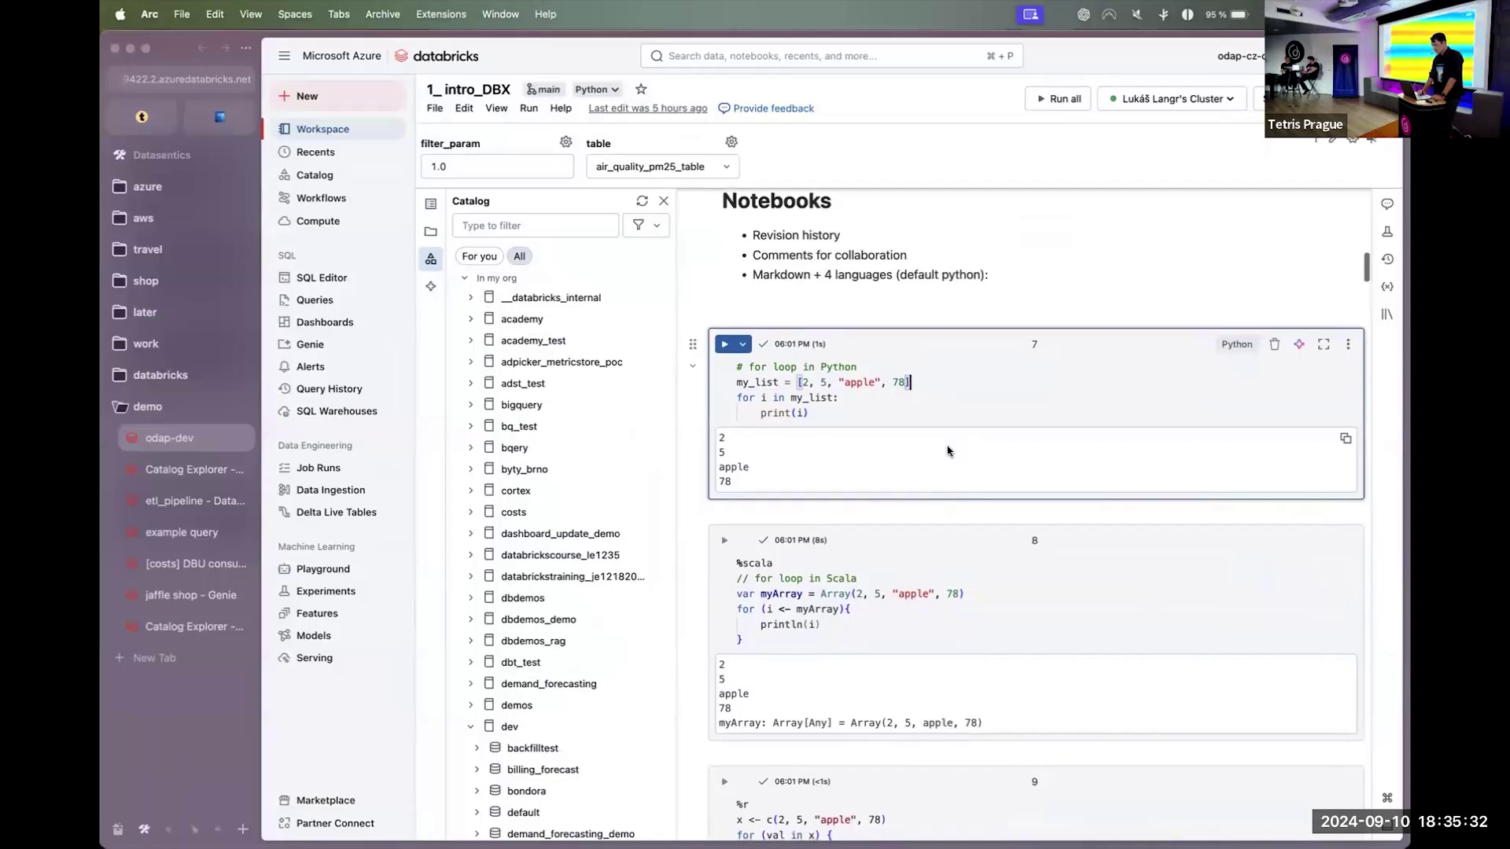
scroll(928, 434, down, 1)
scroll(927, 434, down, 2)
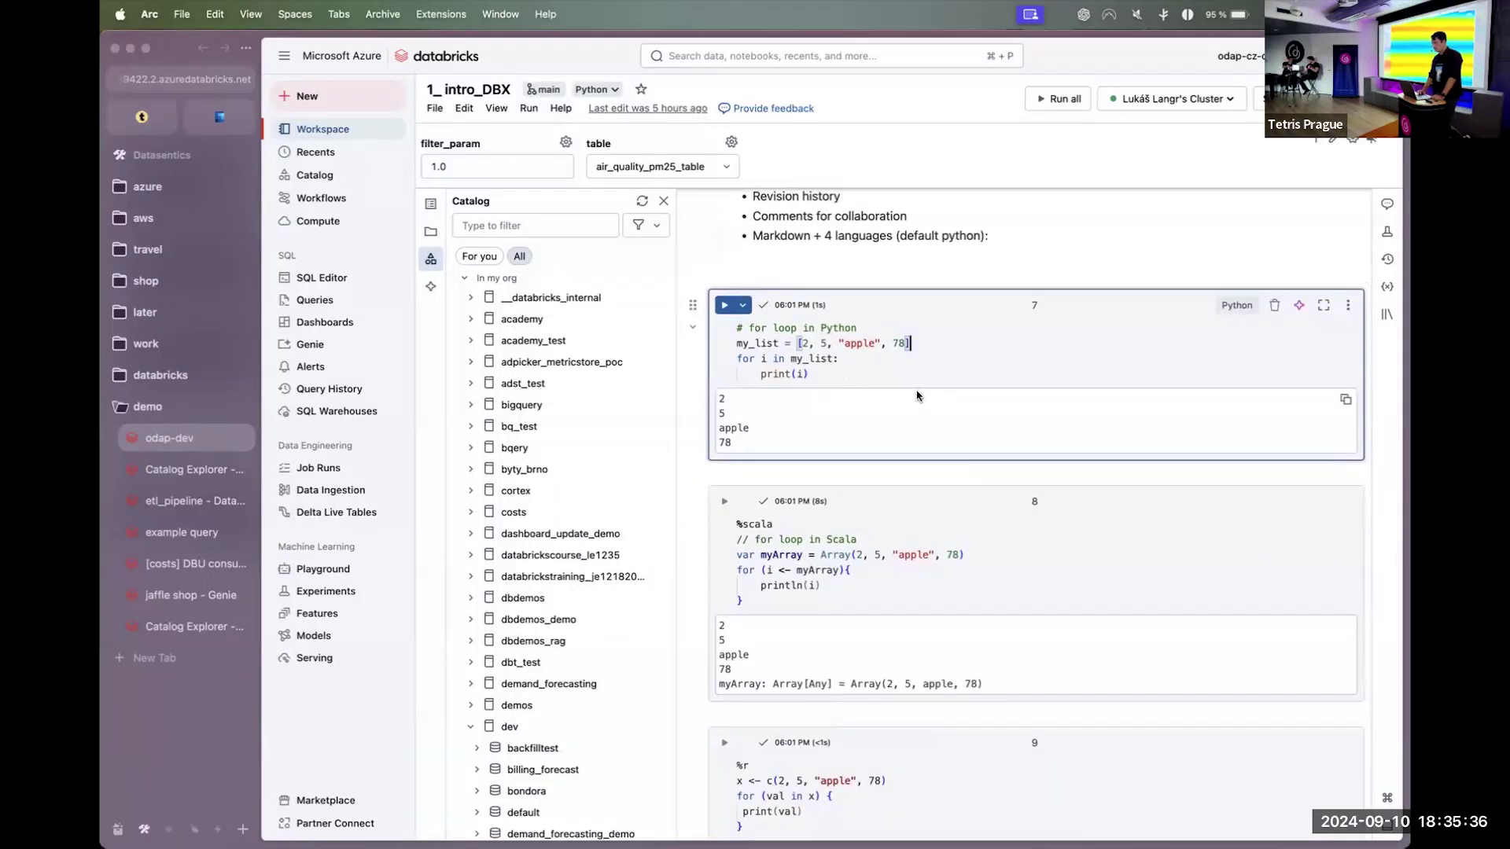
scroll(908, 388, down, 2)
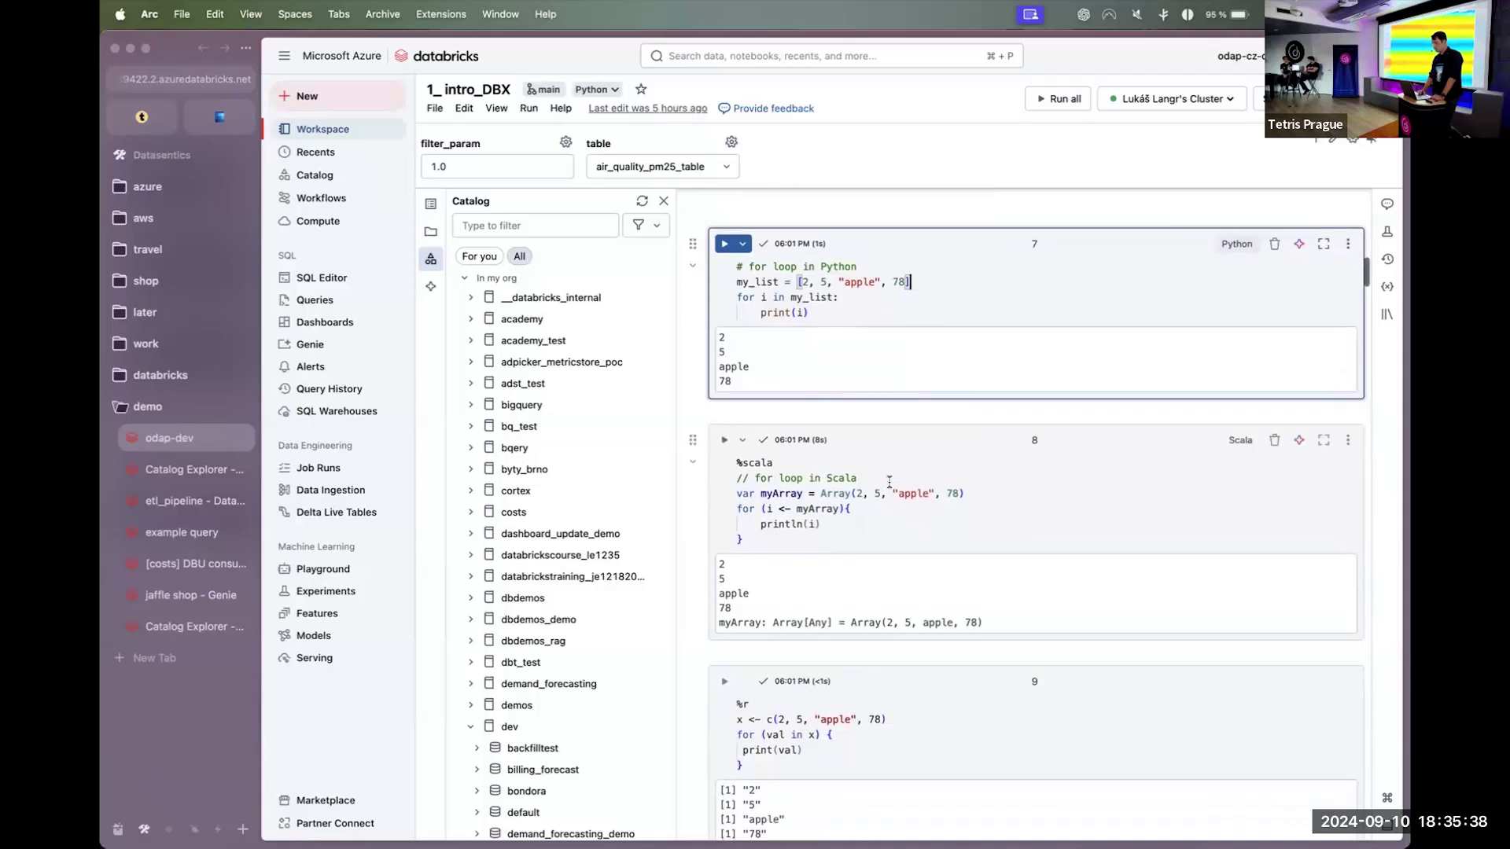
click(889, 486)
scroll(889, 486, down, 3)
scroll(889, 485, down, 2)
click(876, 533)
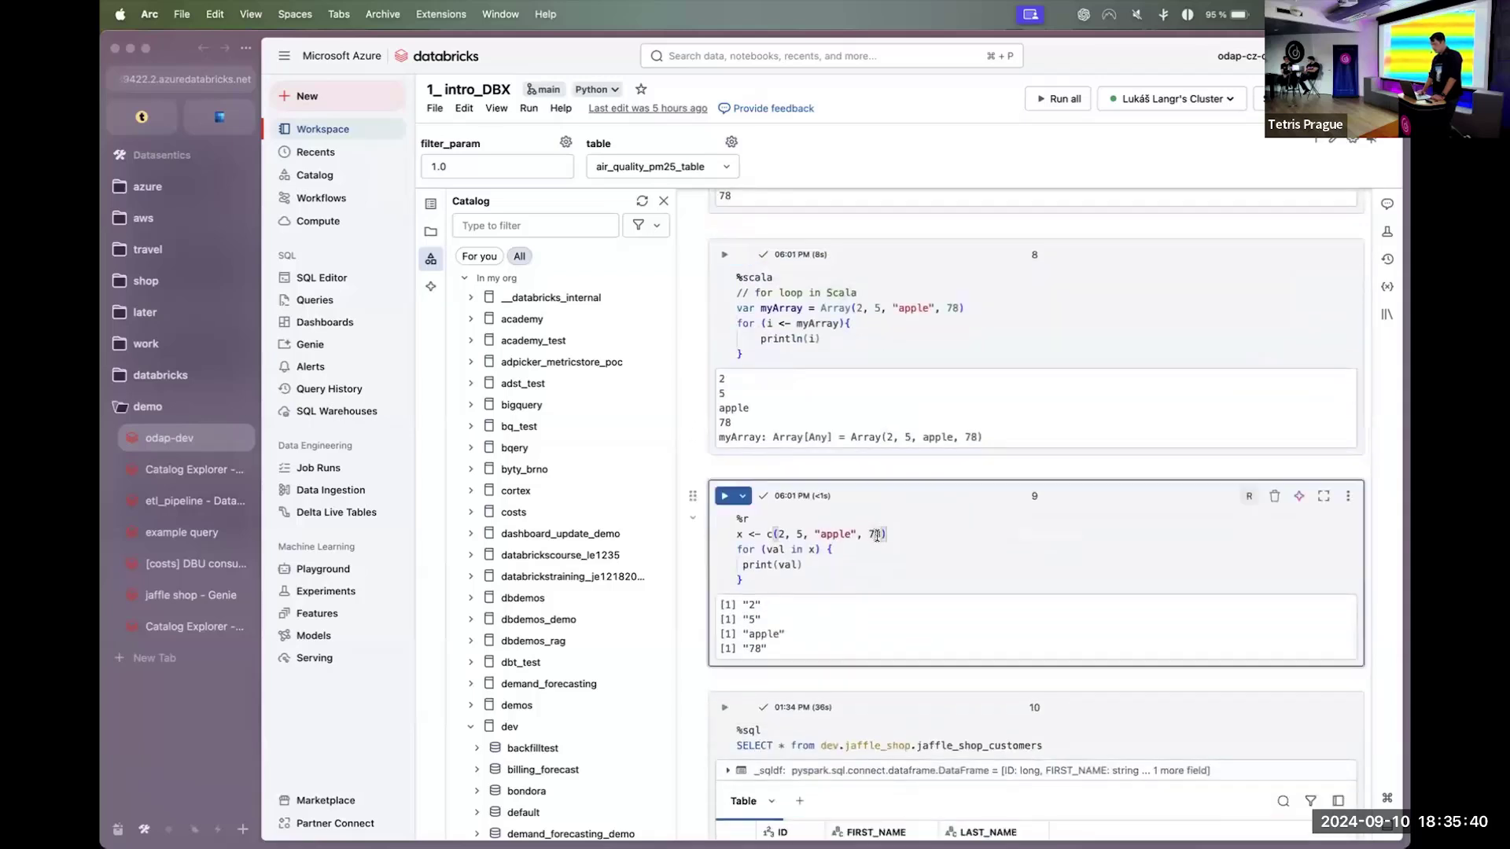
scroll(876, 533, down, 3)
scroll(875, 533, down, 2)
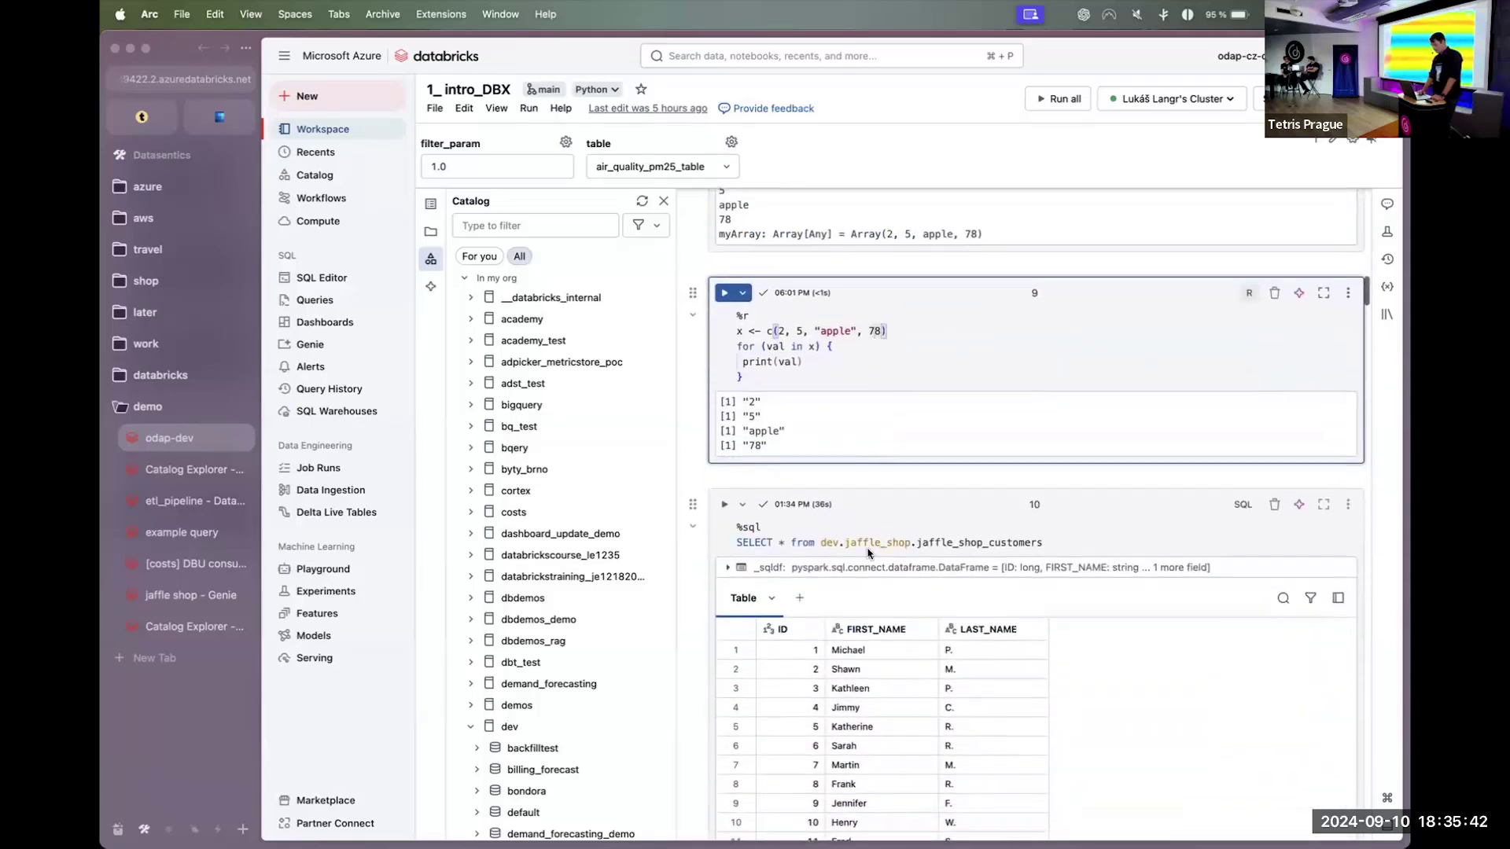
click(857, 480)
key(super+a)
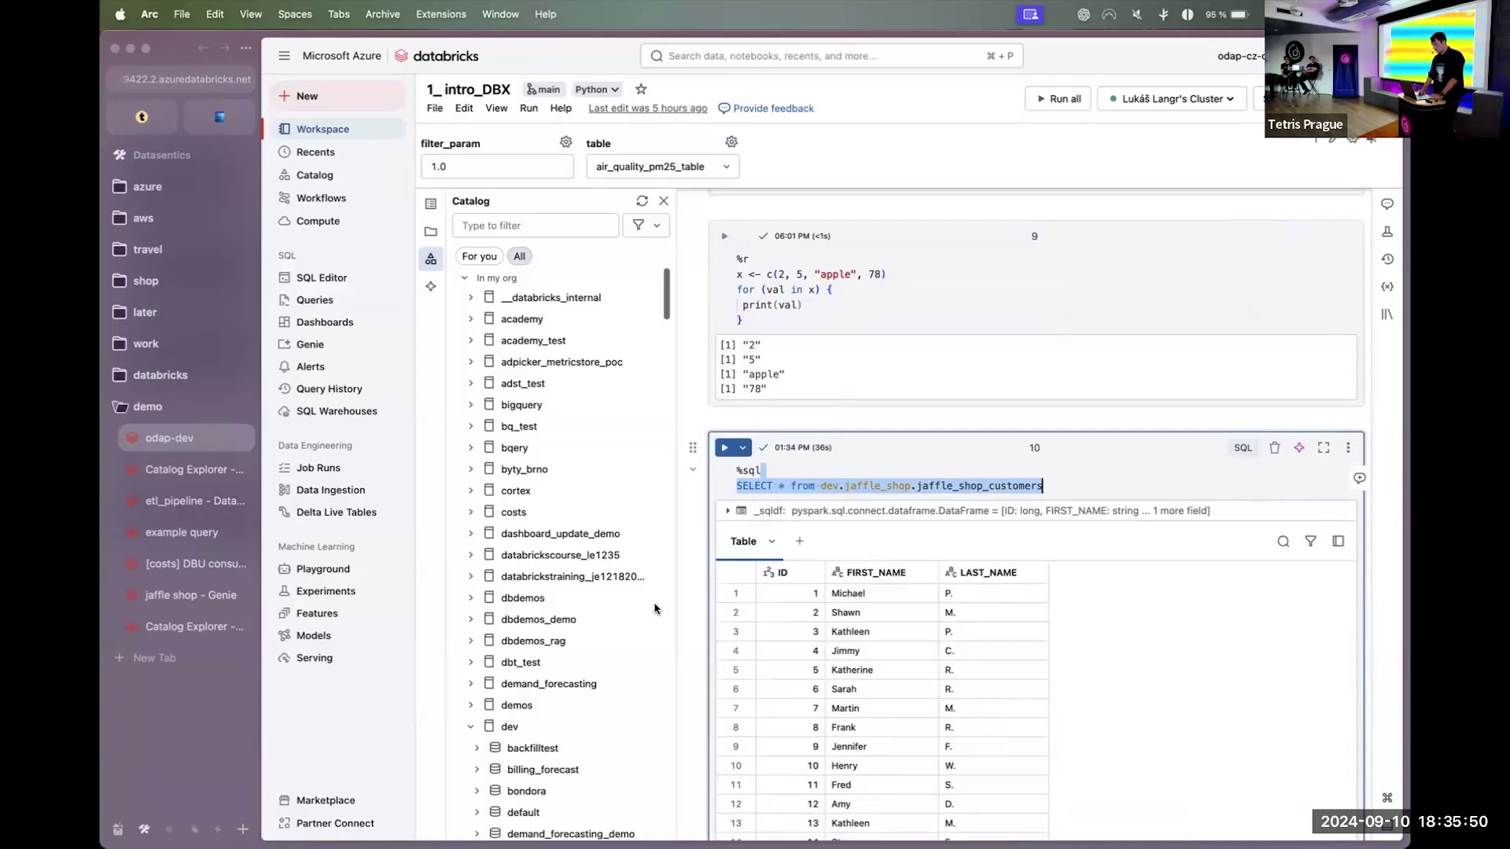
- Look through the dev catalog's schemas beside the notebook, down to the tables, volumes, functions and models of jaffle_shop
scroll(583, 530, down, 5)
scroll(586, 530, down, 3)
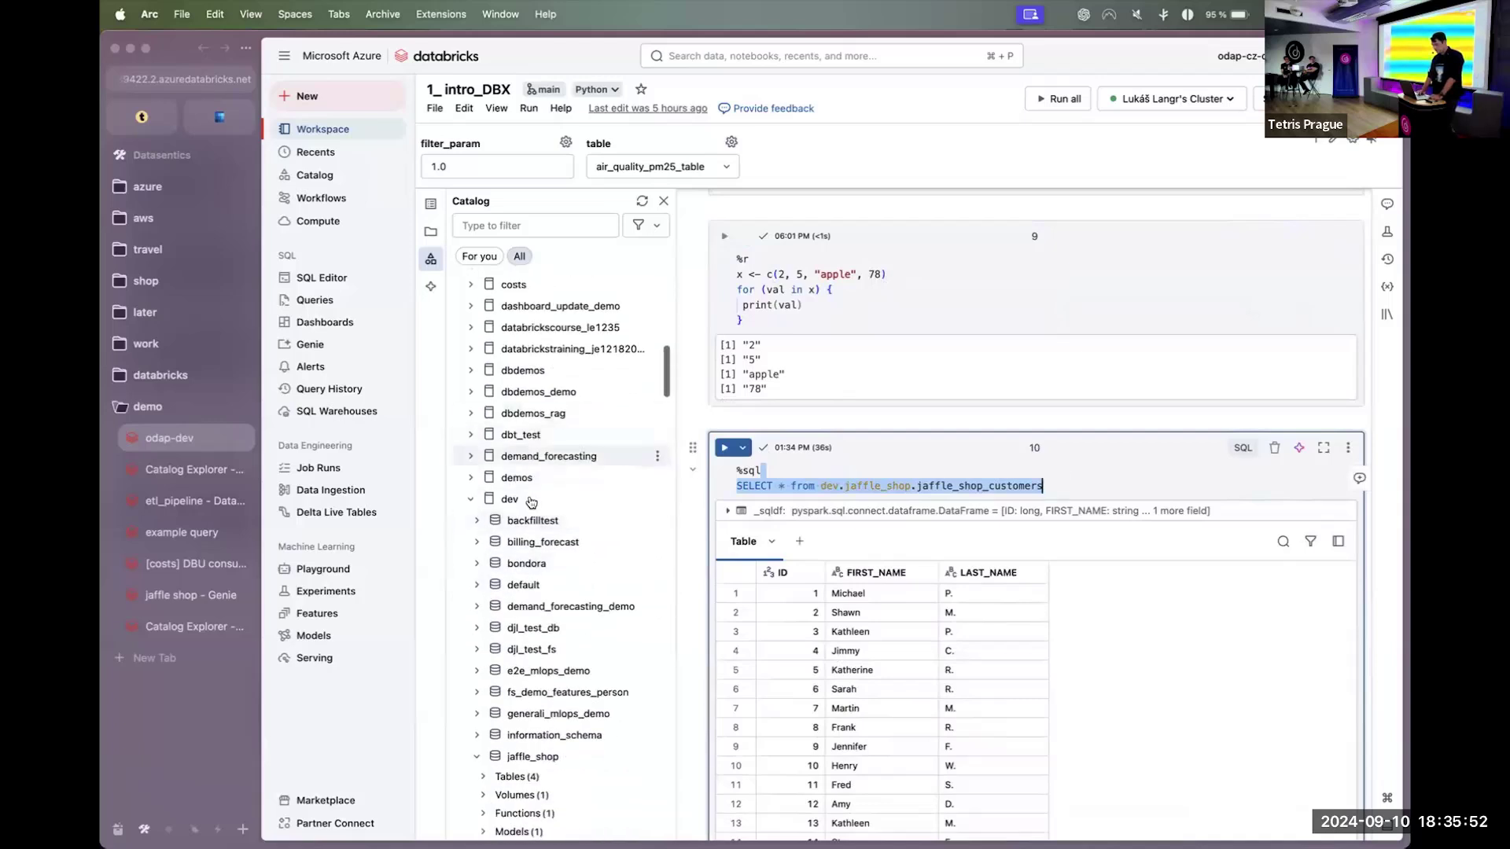
scroll(597, 530, down, 4)
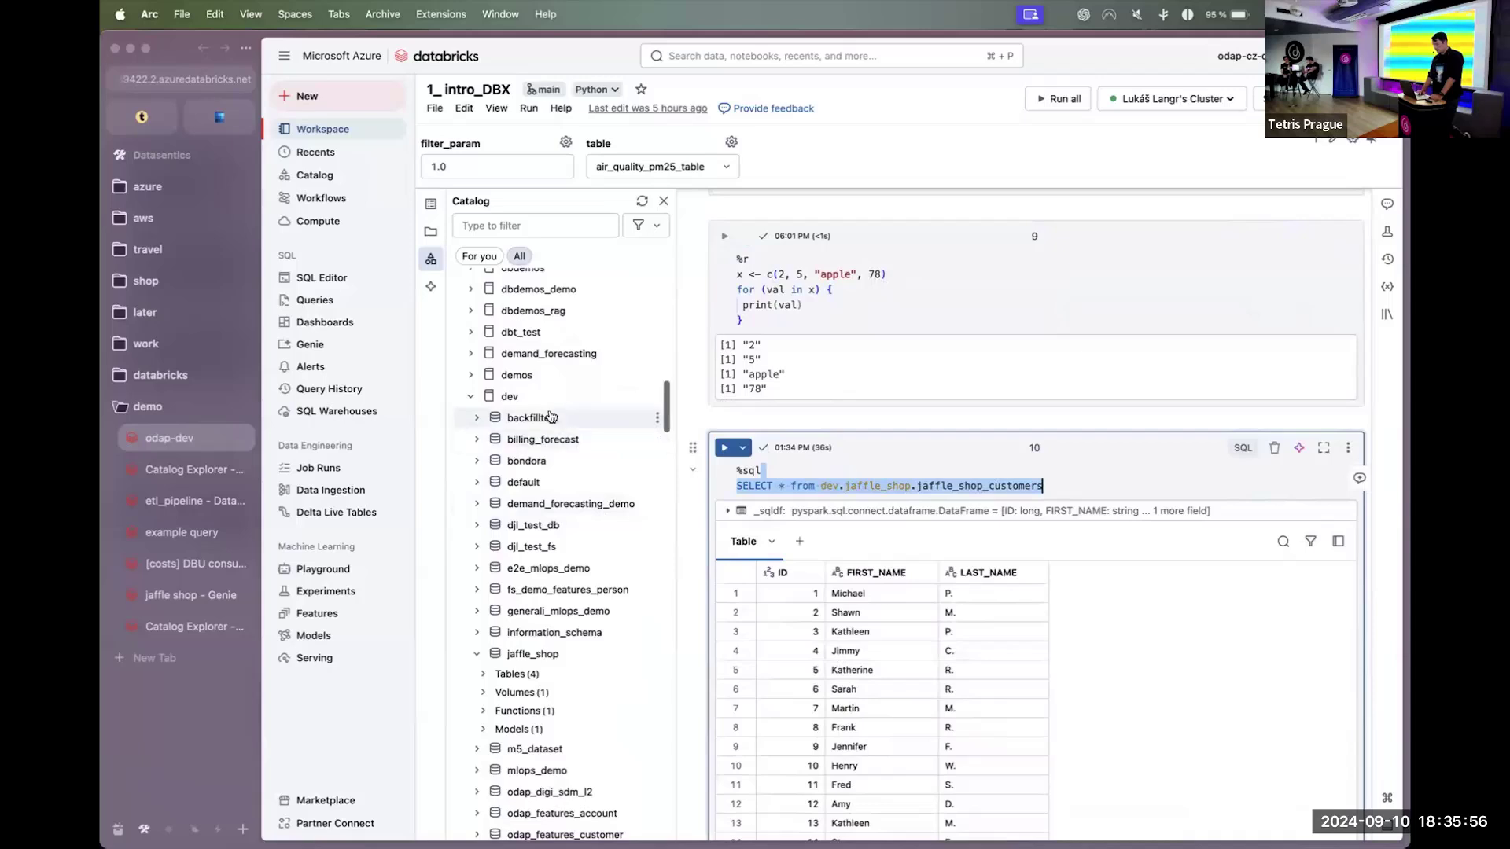
scroll(558, 440, down, 1)
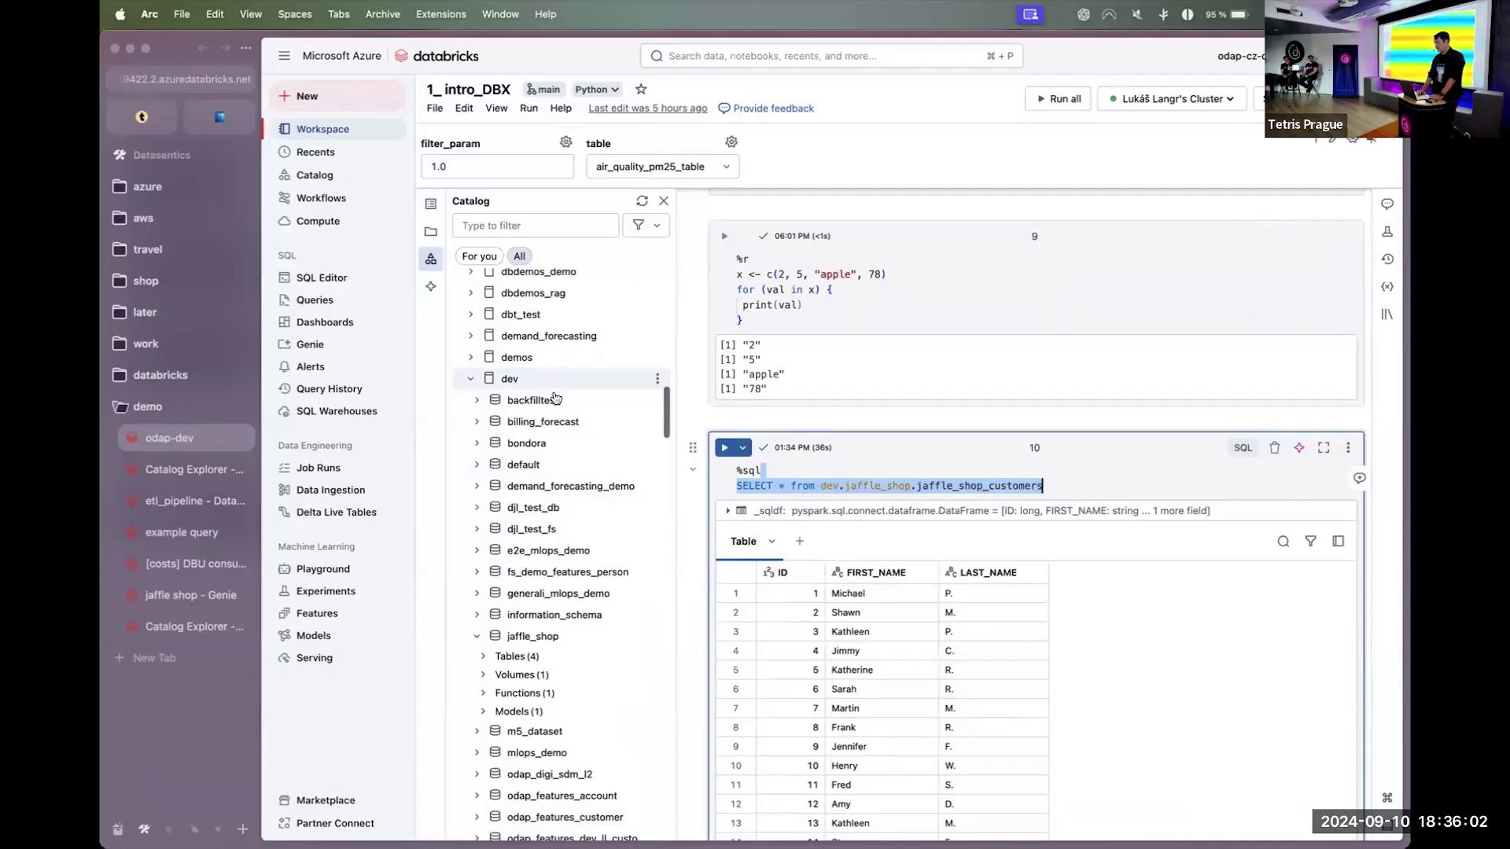
scroll(553, 660, down, 2)
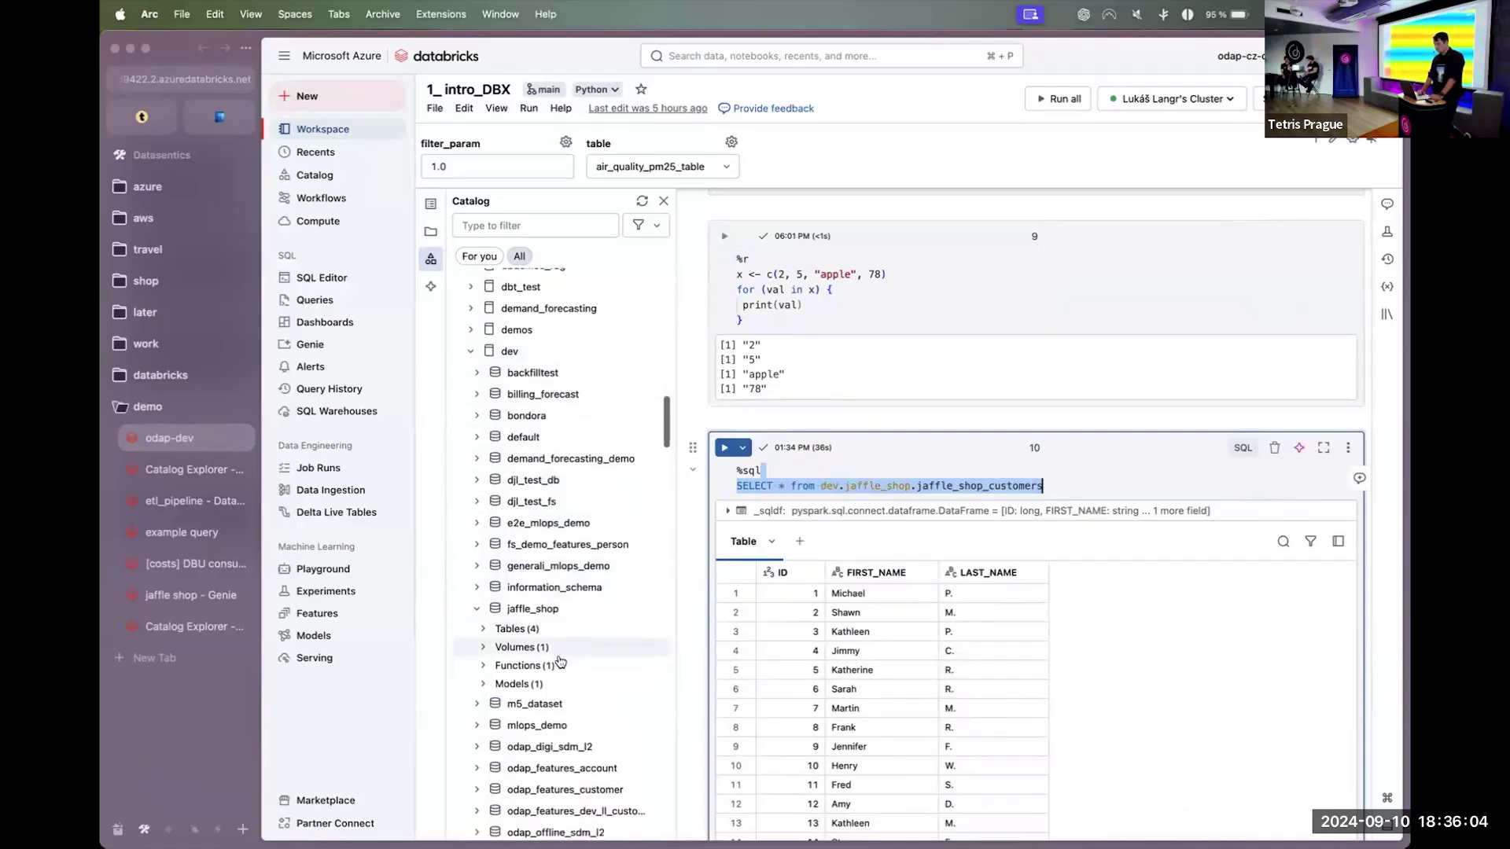
scroll(557, 648, up, 1)
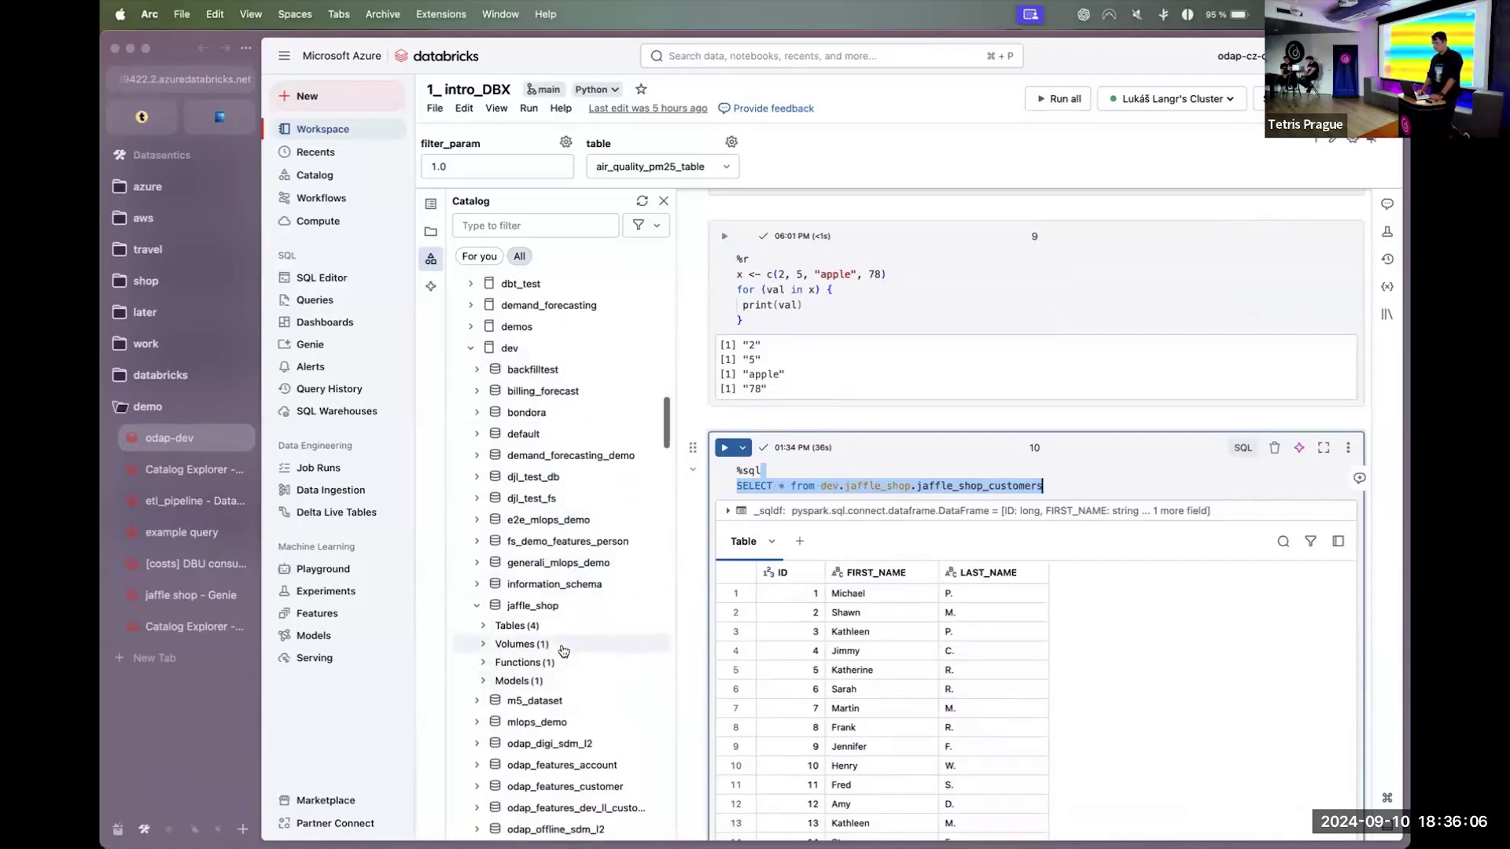
click(898, 321)
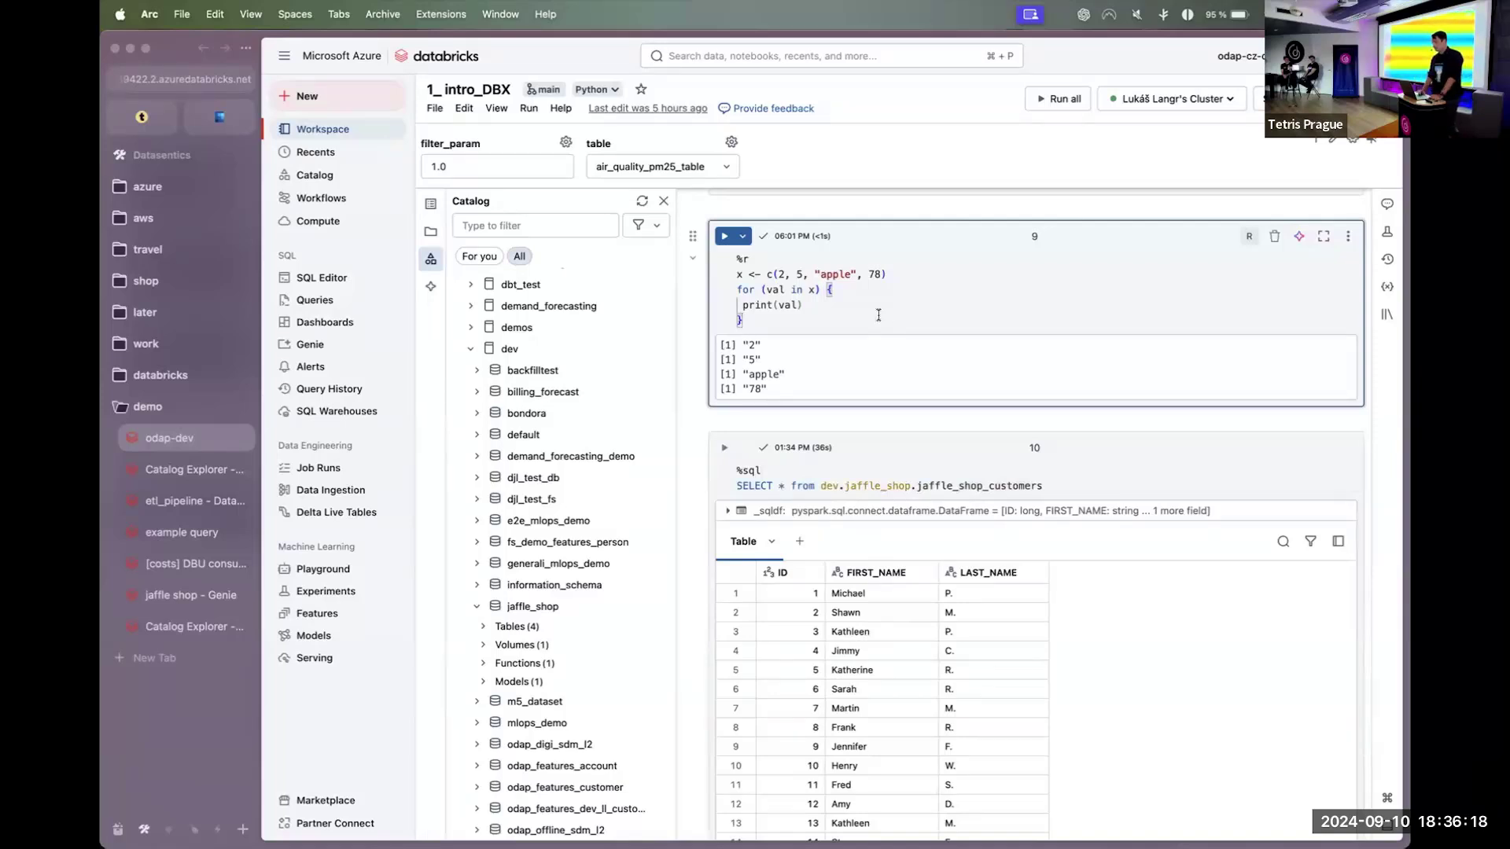
- Review the notebook's Git changes in odap-workshops, its available branches and the reset, merge and rebase options, and return to the notebook
click(548, 91)
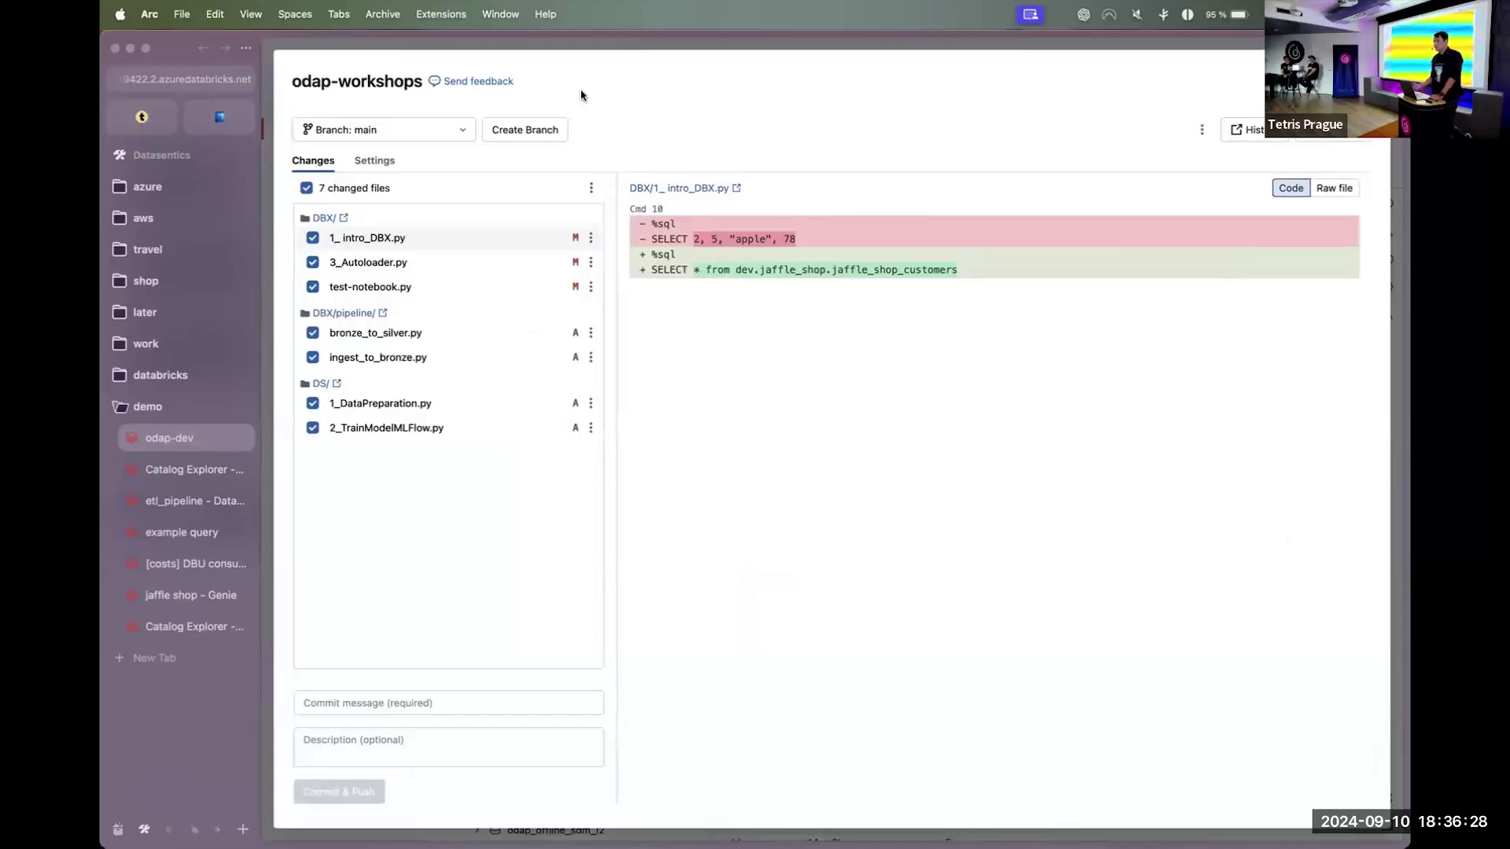
click(441, 138)
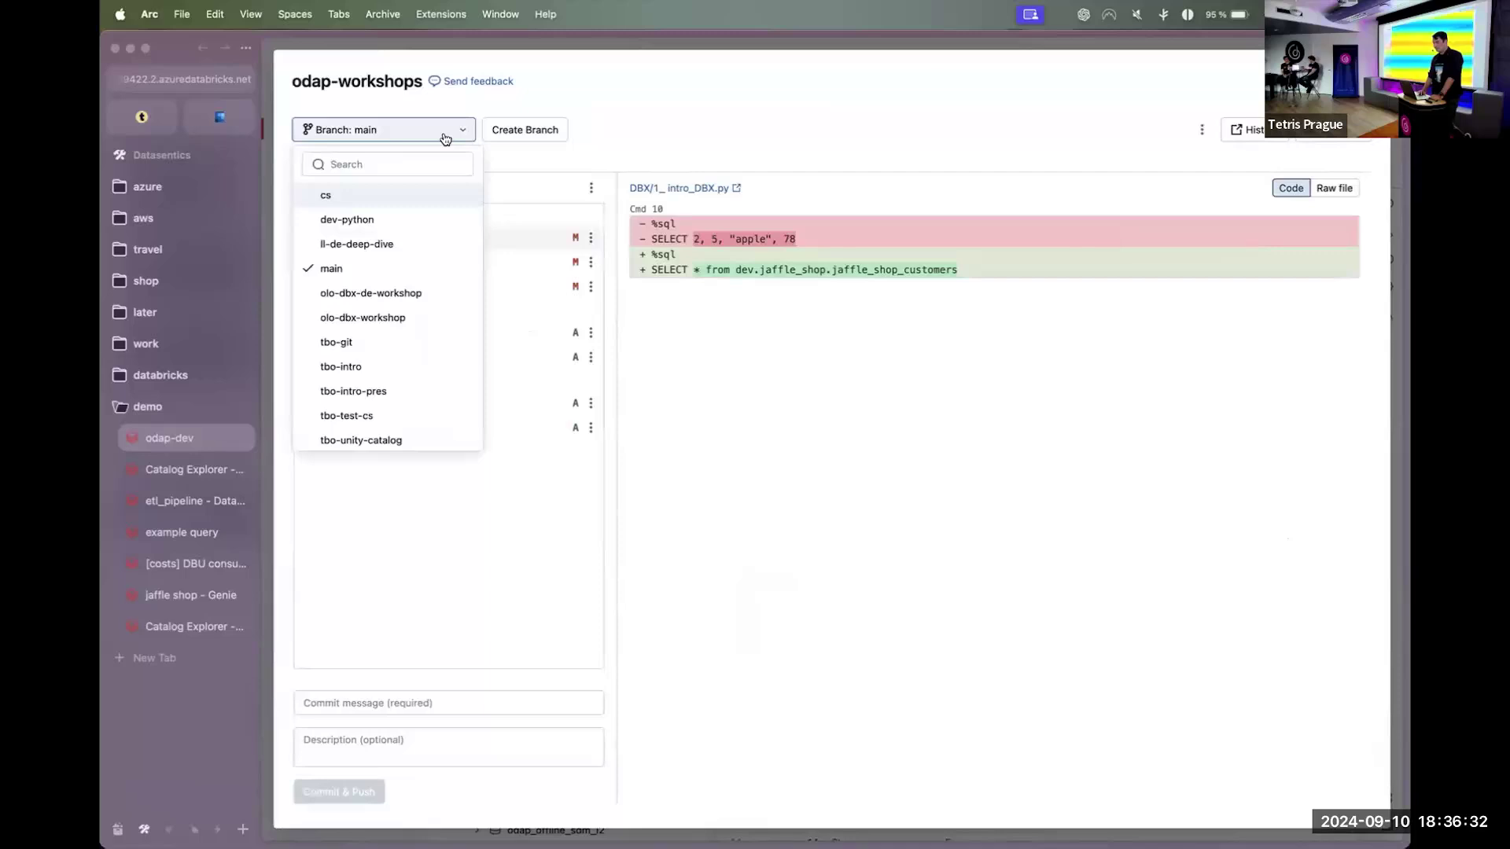
click(557, 98)
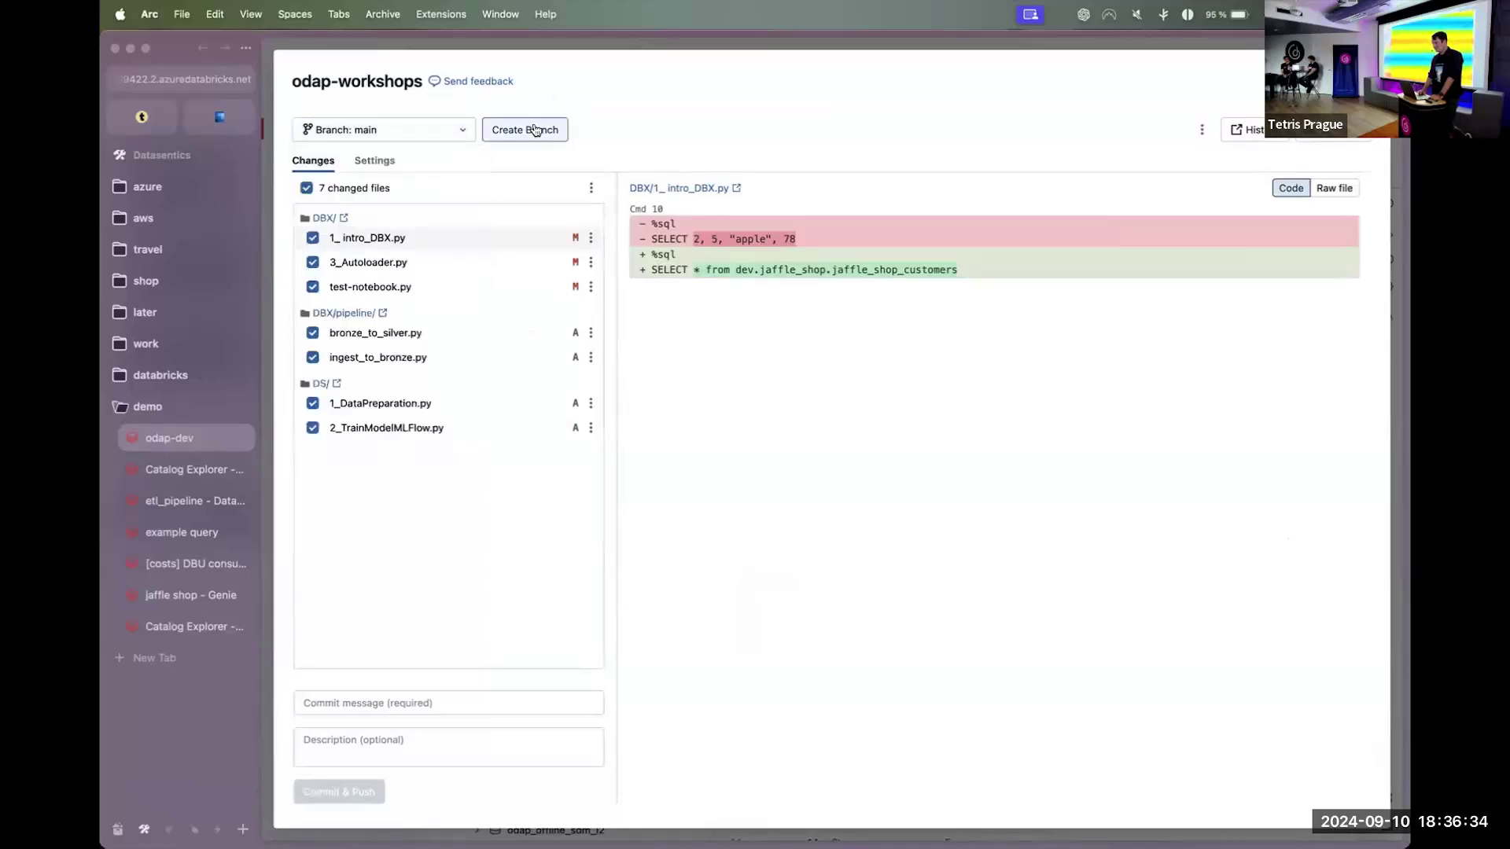
click(415, 747)
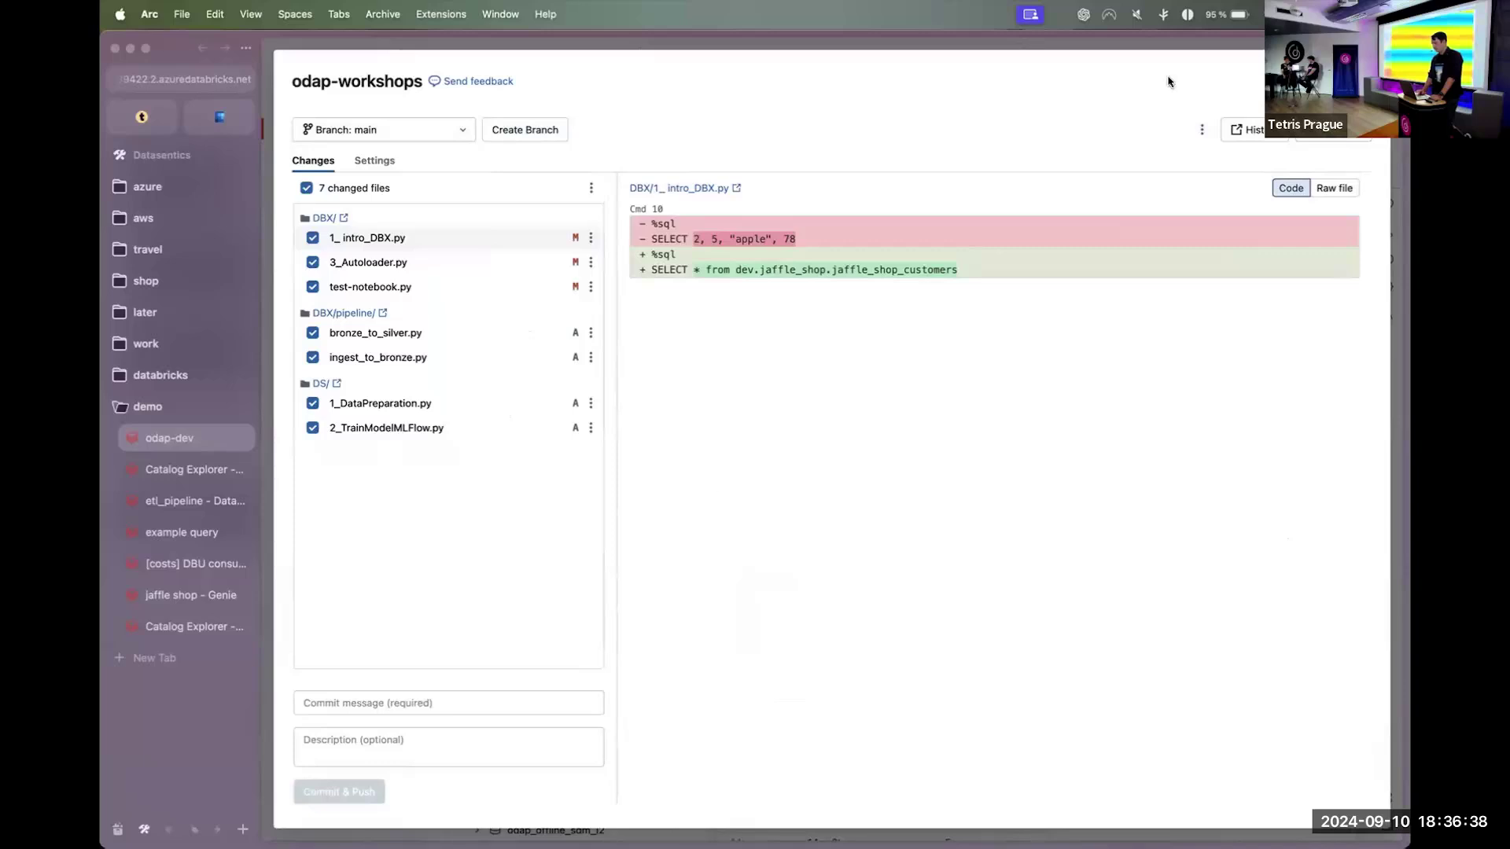
click(1201, 129)
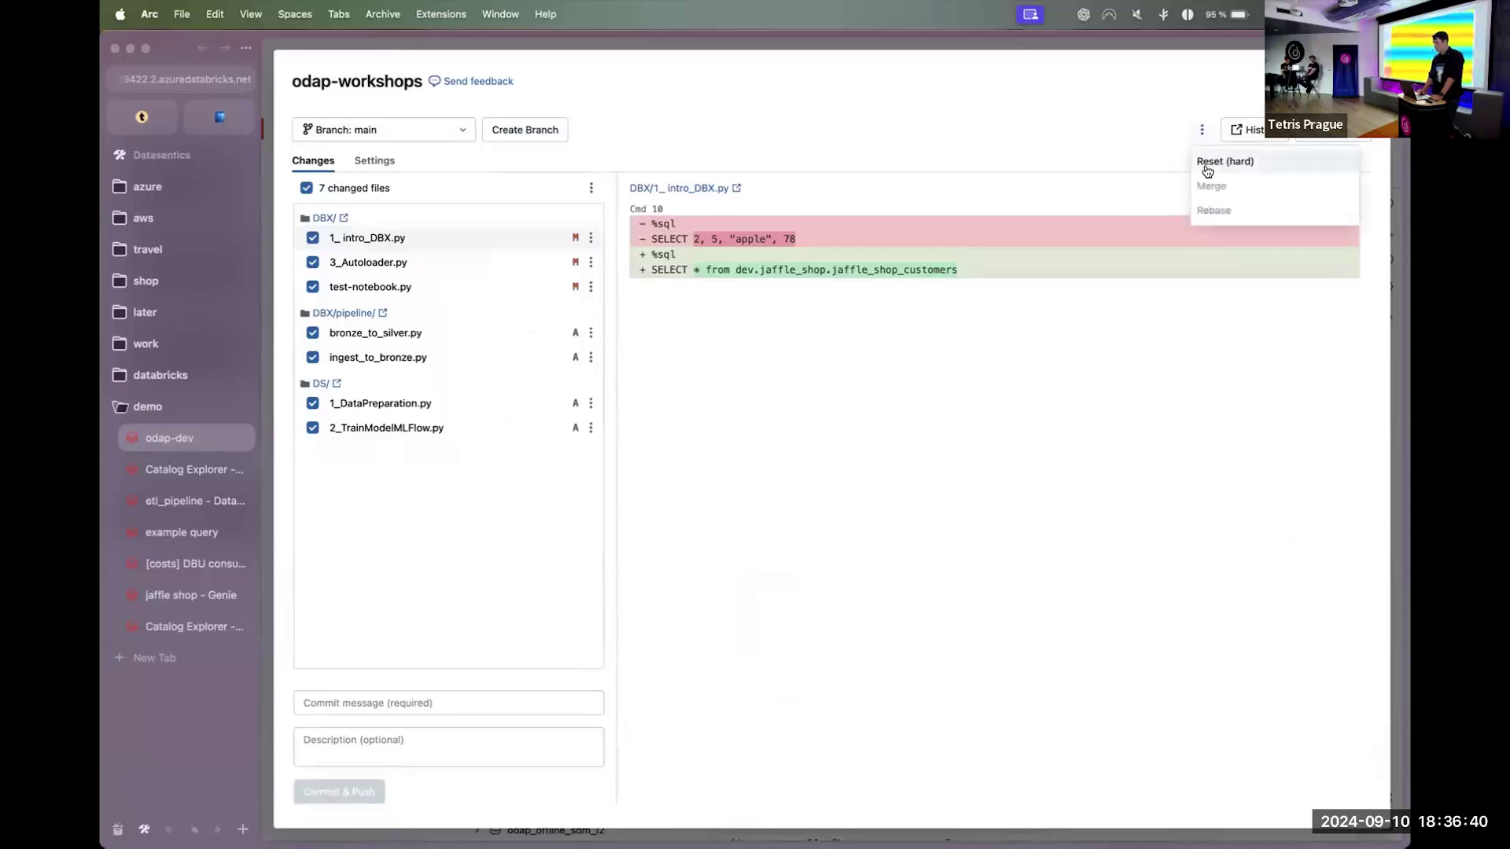
click(1000, 144)
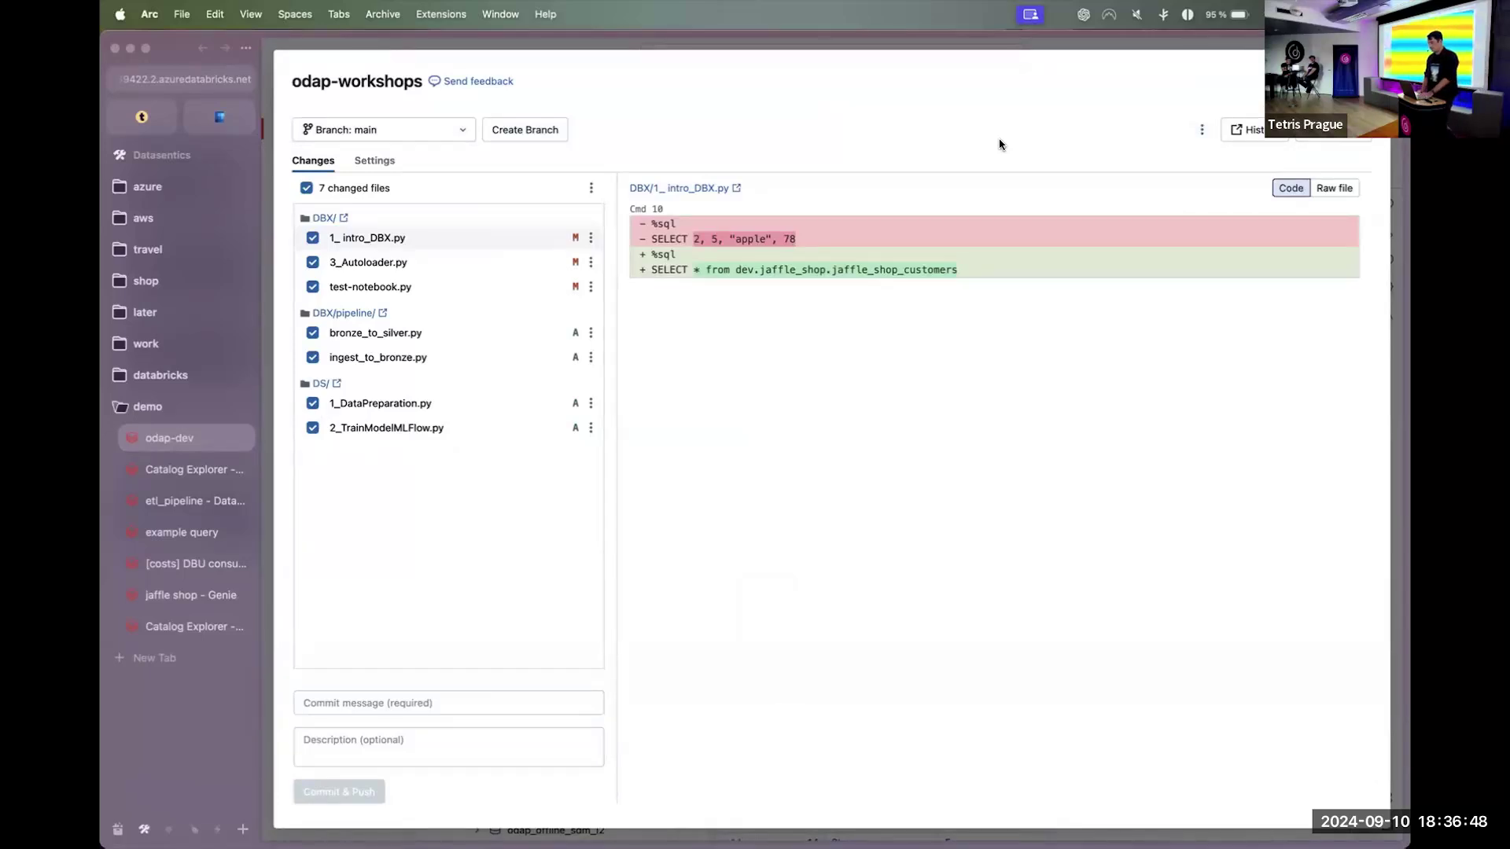
key(Escape)
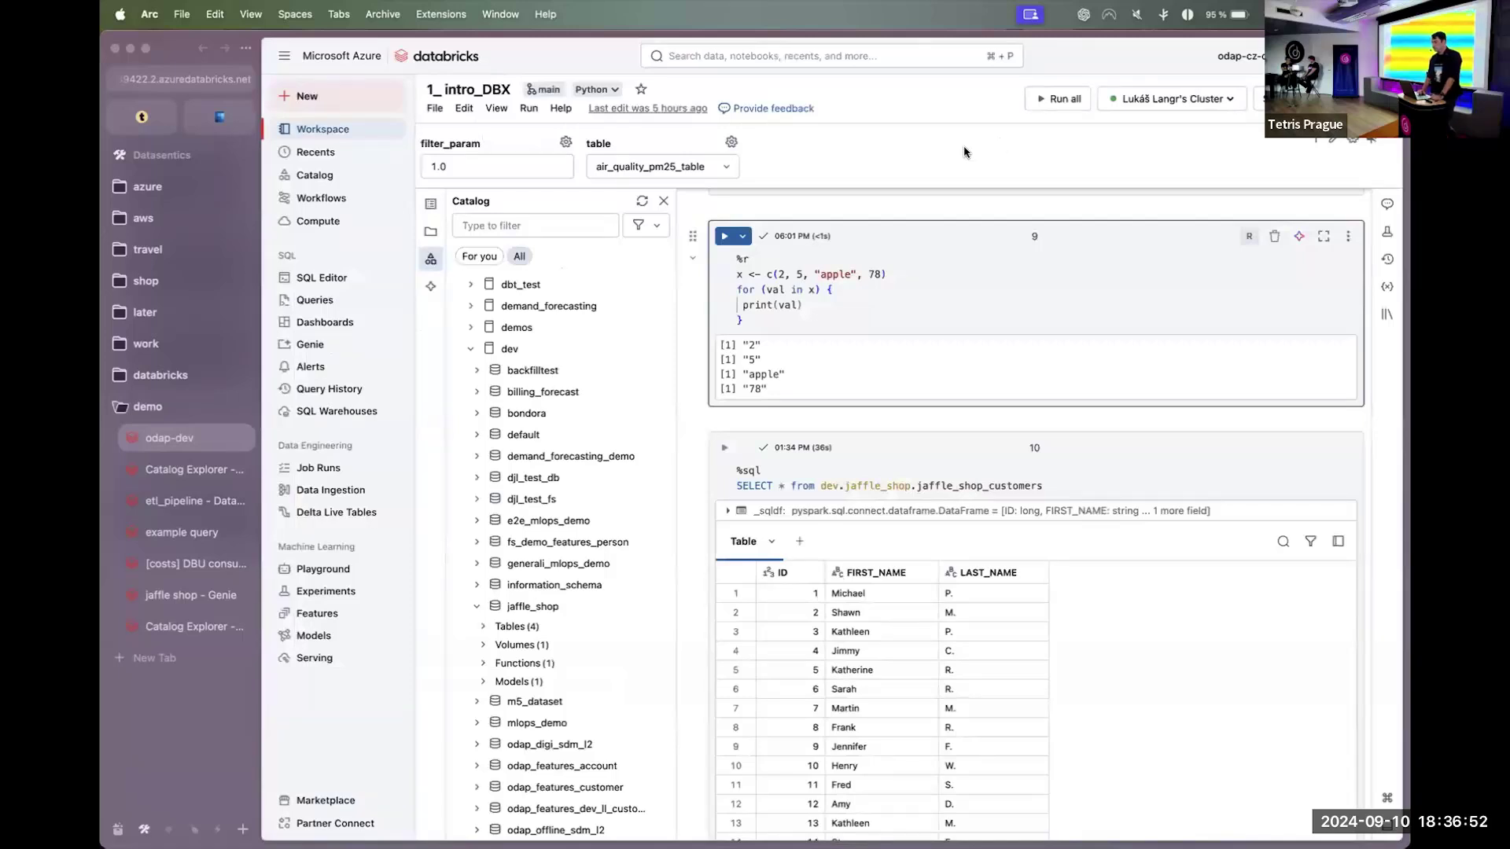
- Inspect the Scheduled, File arrival and Table update trigger types for the etl_pipeline job without saving a trigger
click(208, 509)
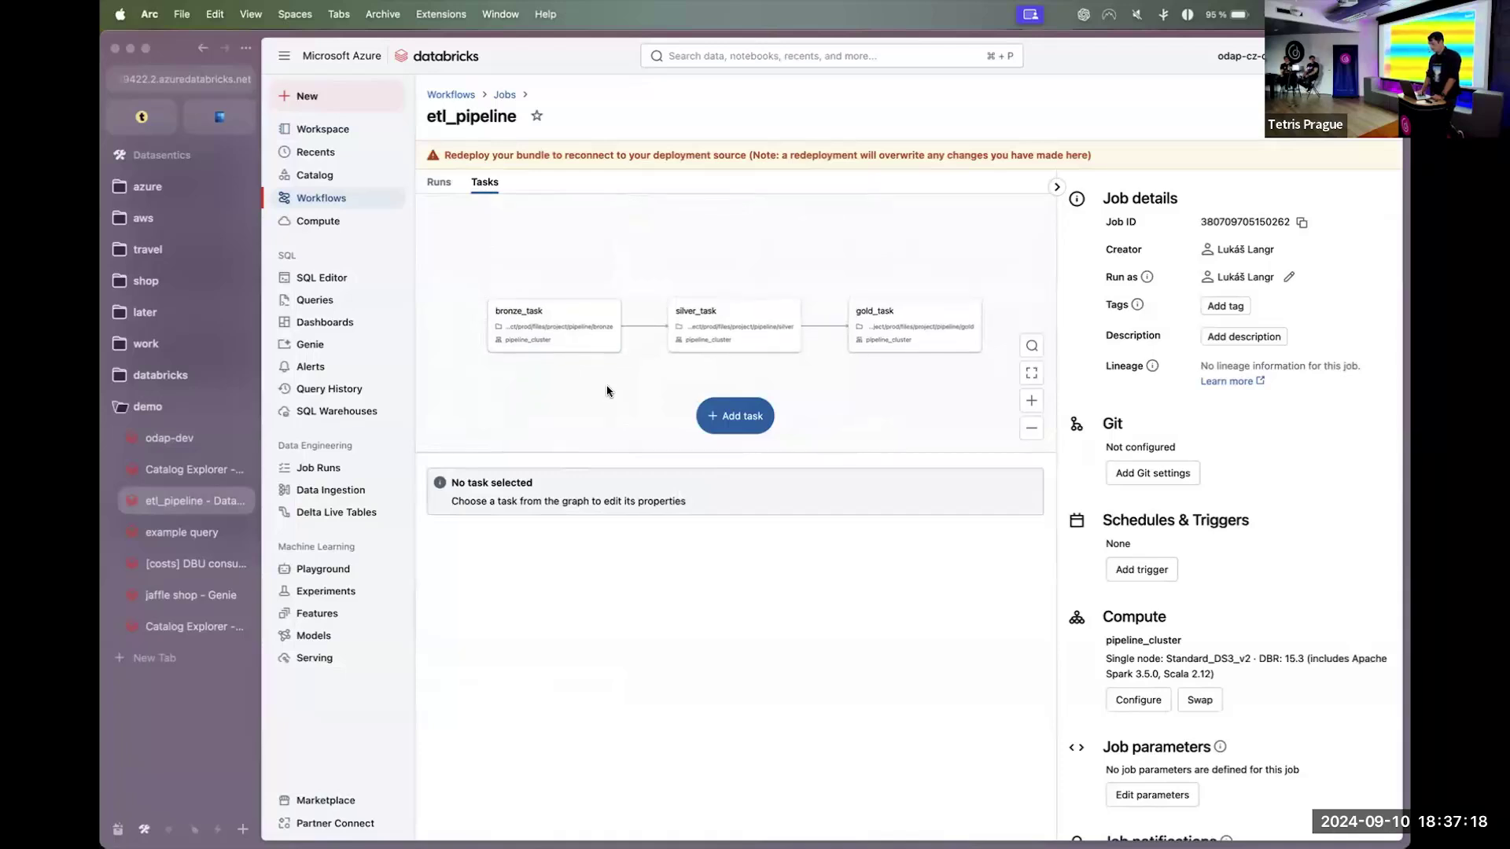
click(1152, 567)
click(722, 436)
click(713, 465)
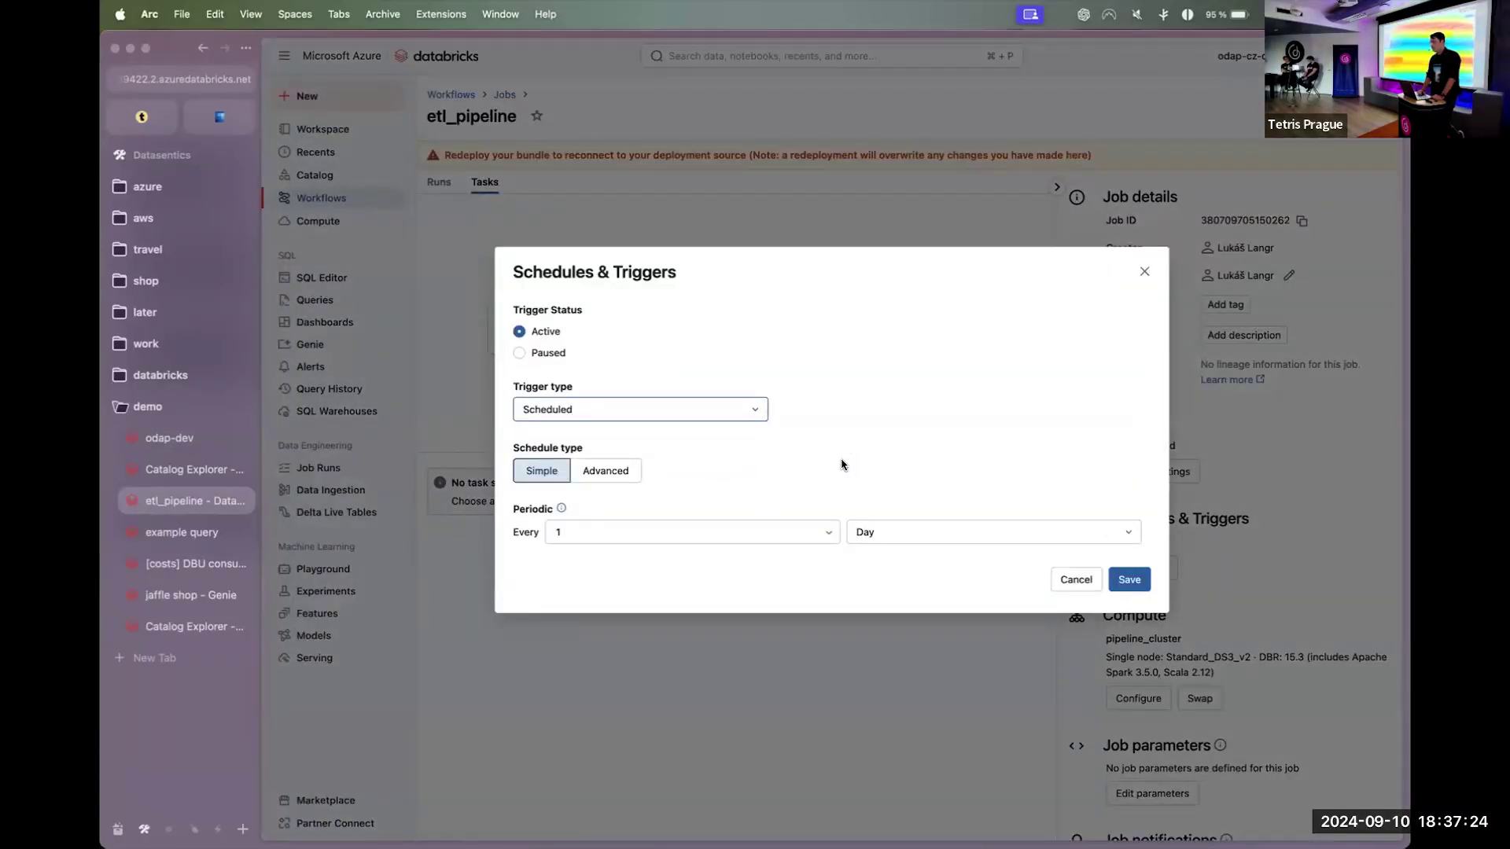
click(698, 417)
click(685, 459)
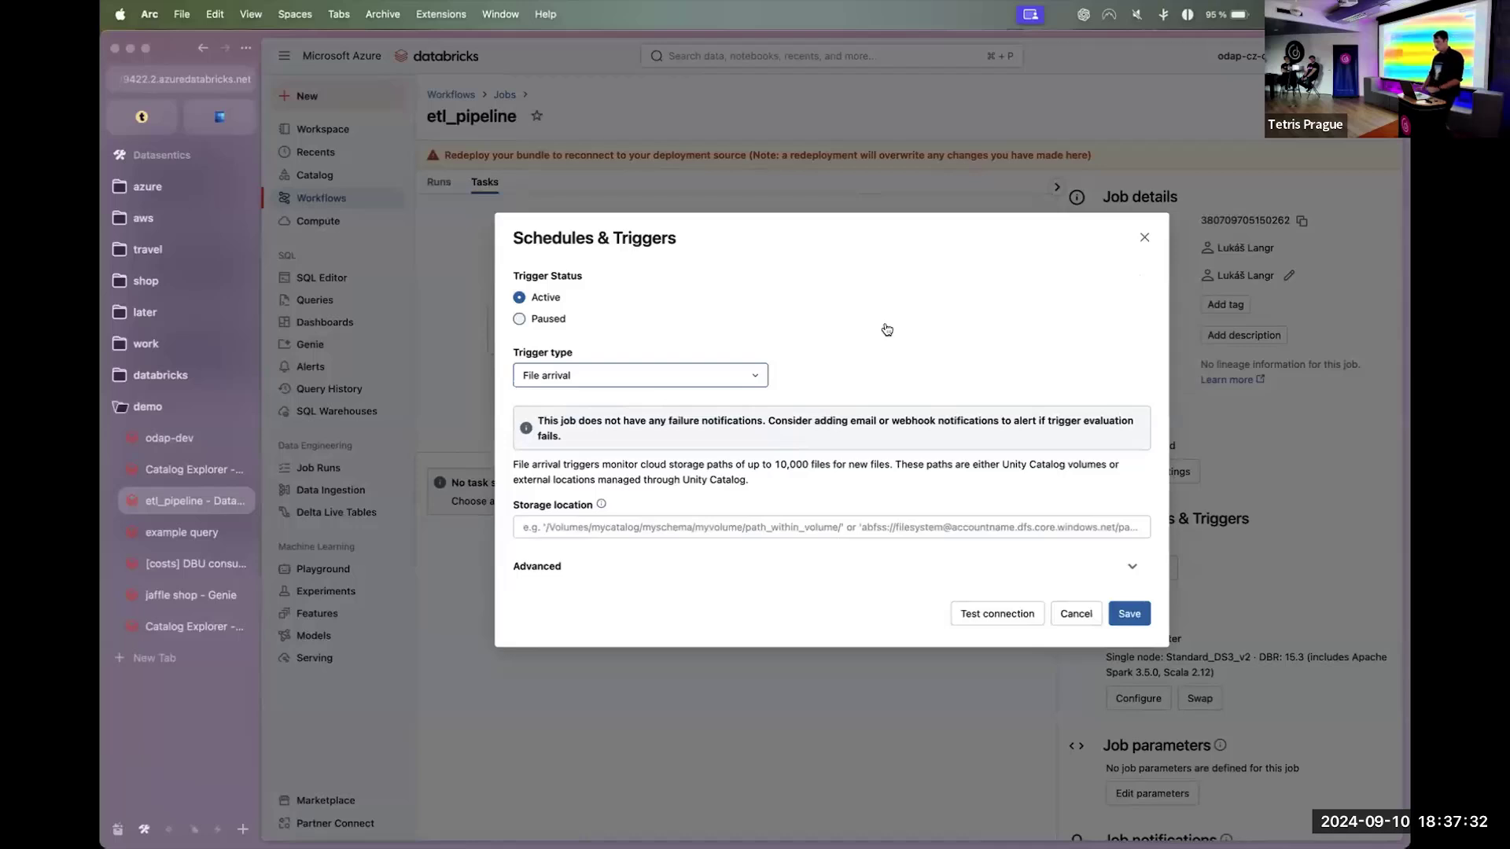
click(724, 375)
click(708, 448)
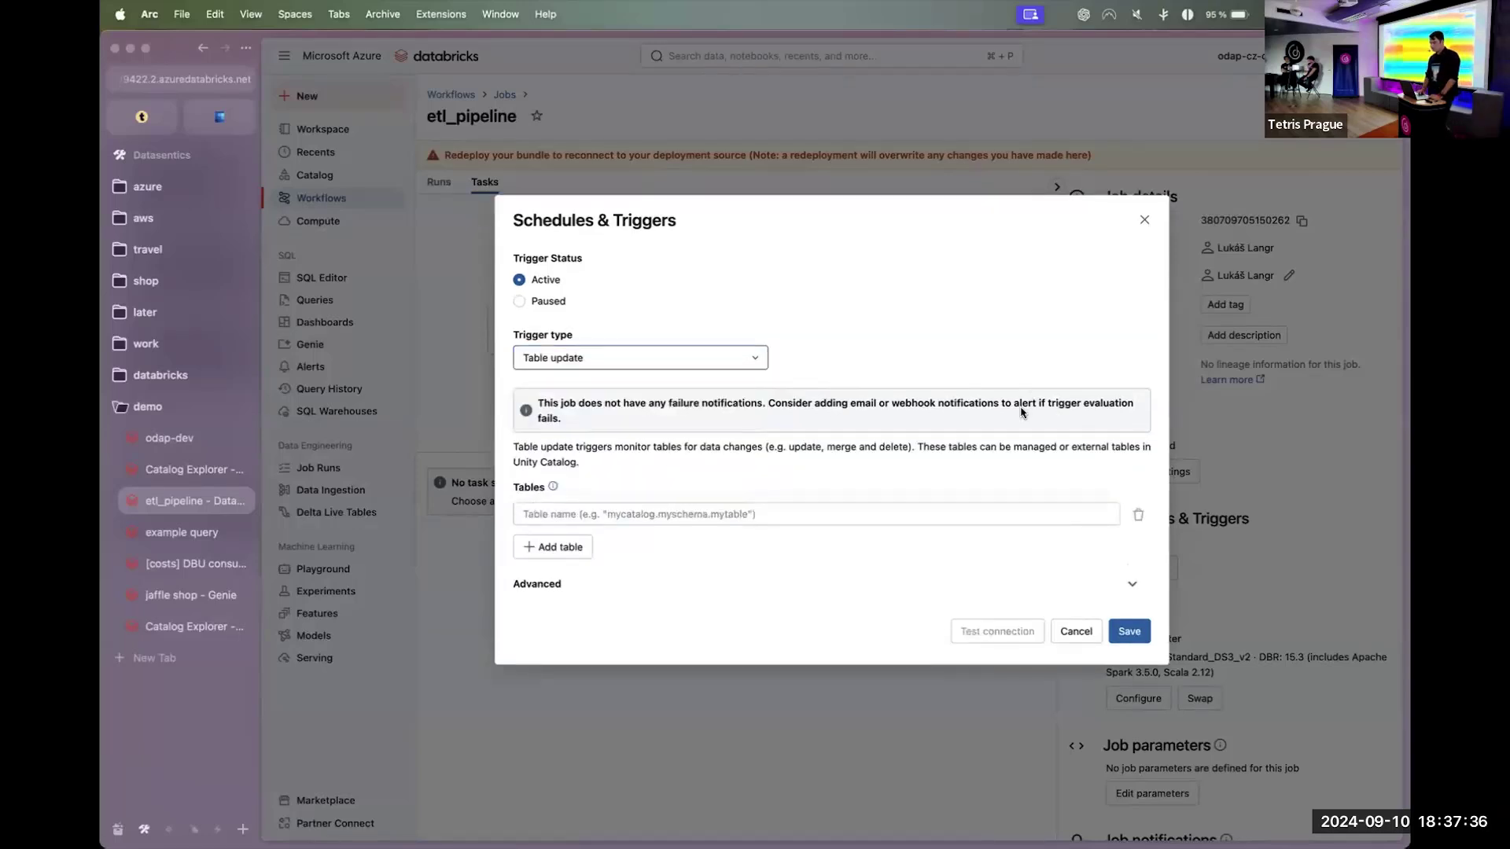
click(1081, 627)
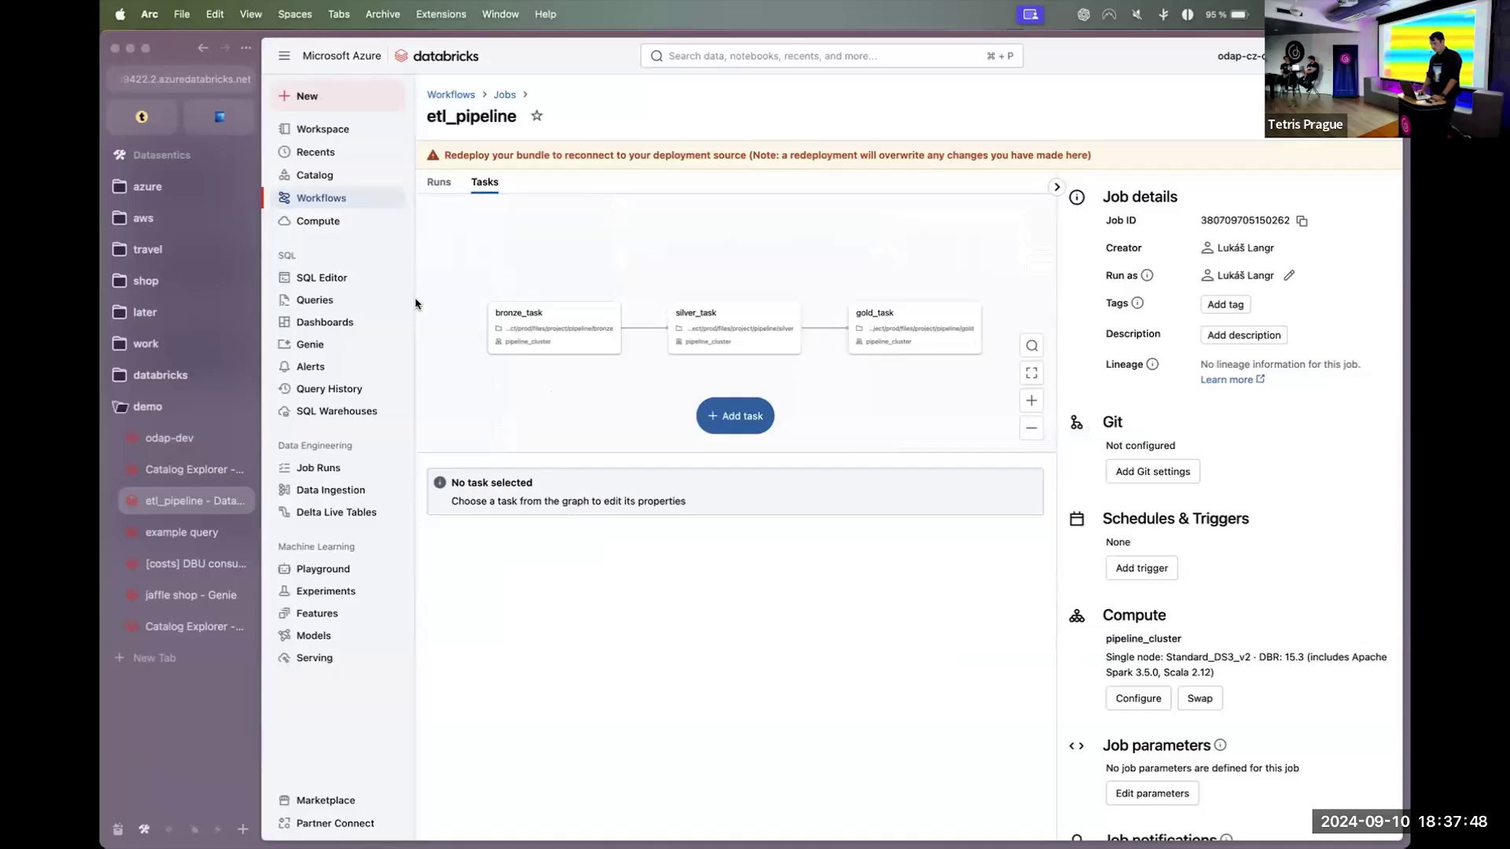
- In the SQL editor's example query, run only the select that joins dev.jaffle_shop.jaffle_shop_orders with dev.jaffle_shop.customers
click(358, 280)
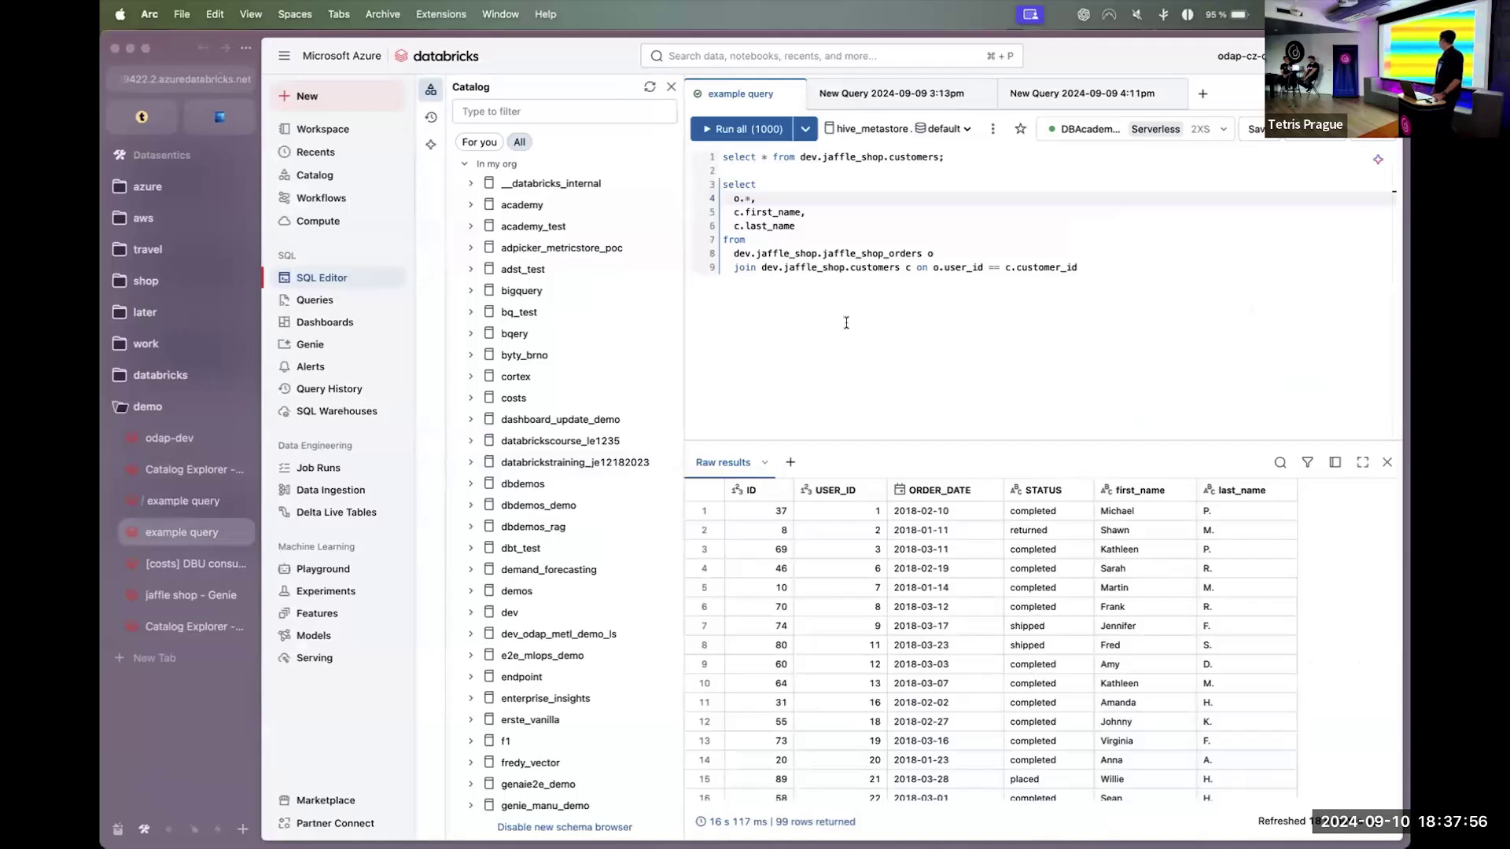
click(1107, 132)
click(1108, 134)
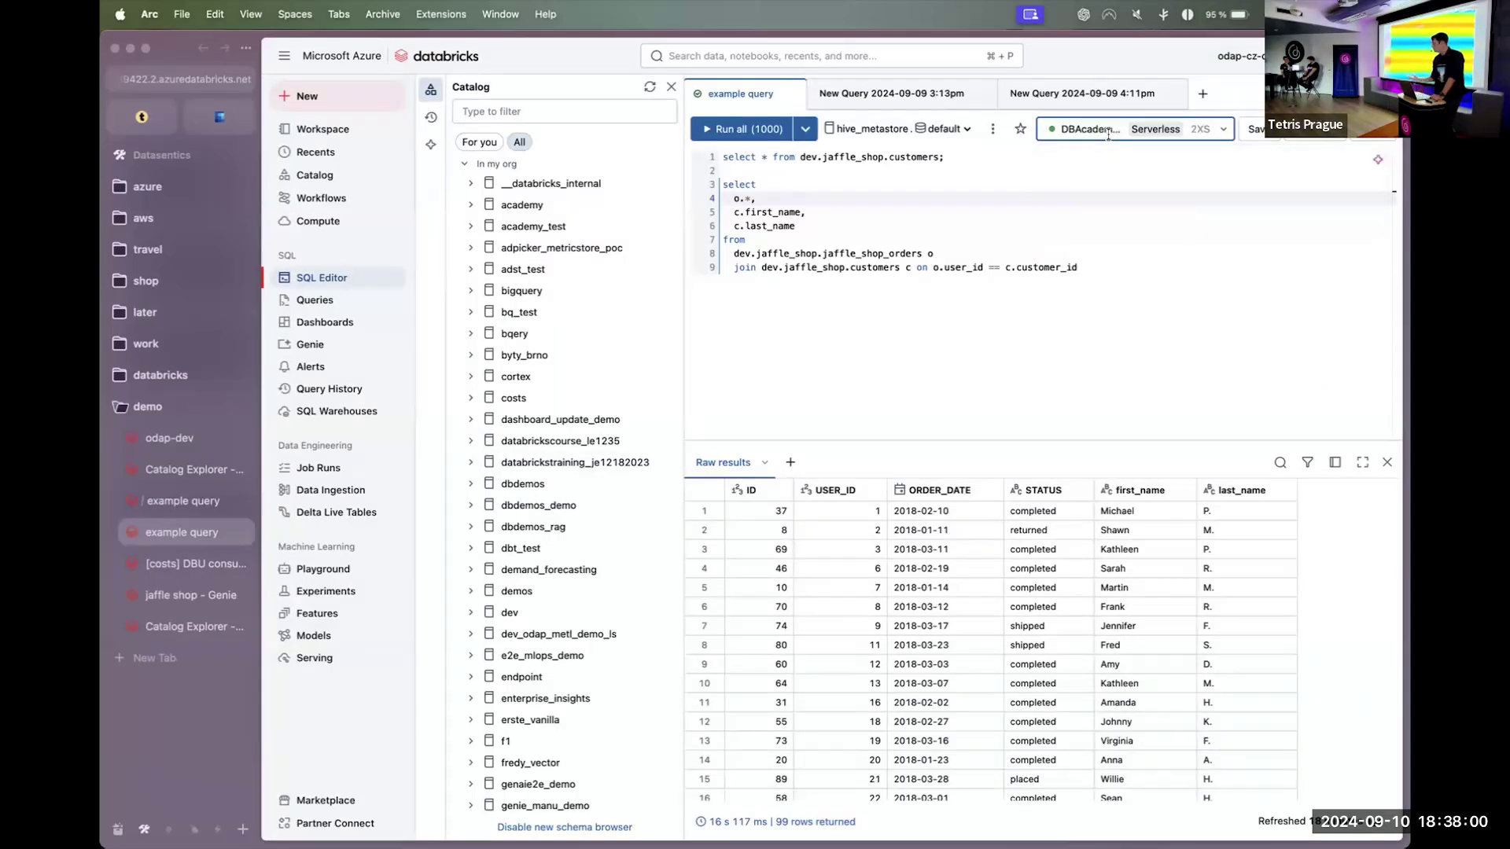
drag(1117, 267, 665, 189)
key(super+Return)
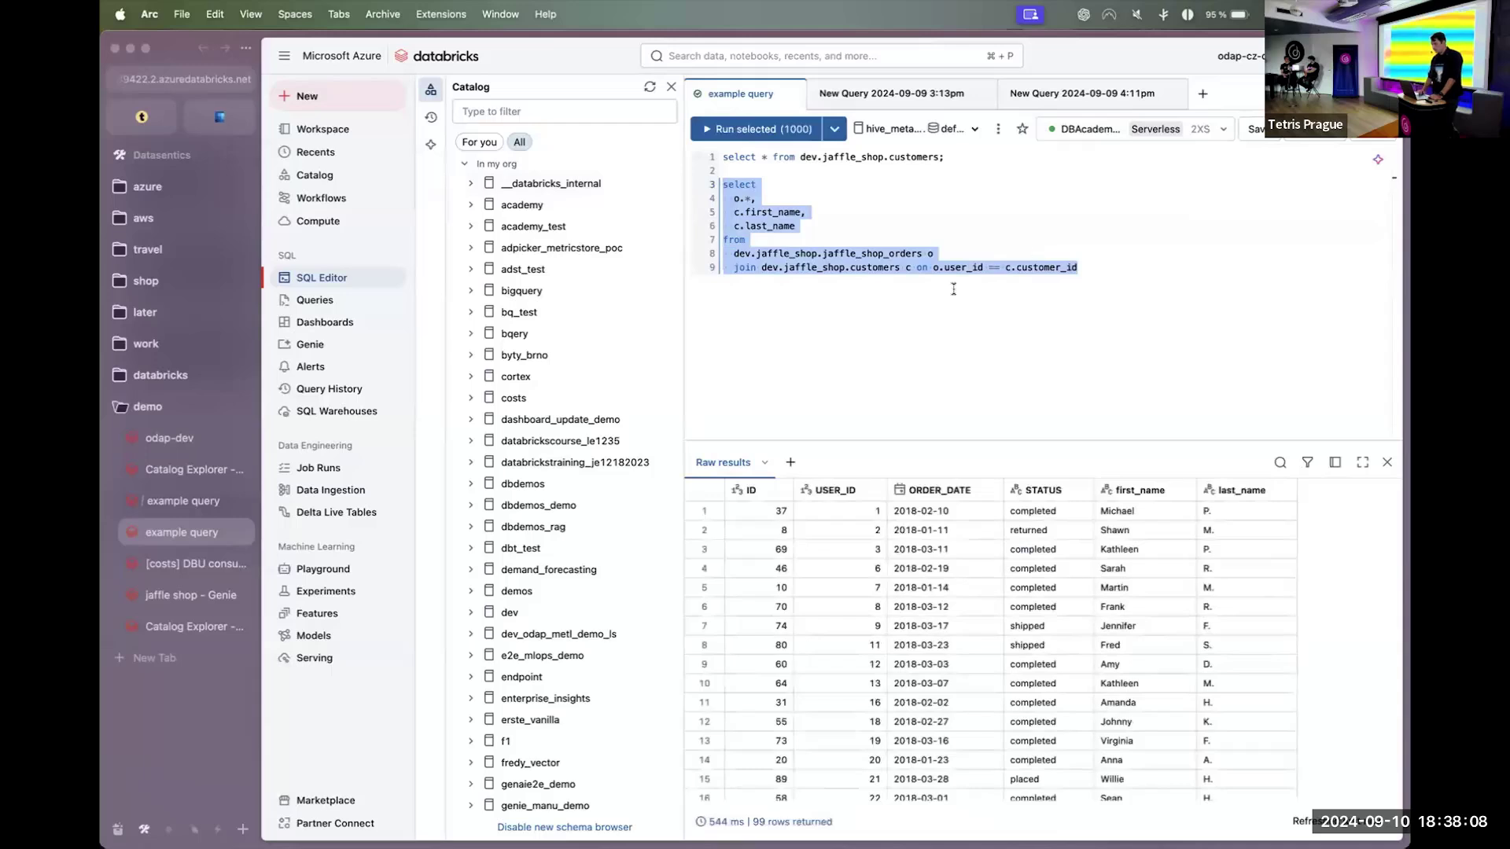
- Open the [costs] DBU consumption dashboard and examine the chart of DBUs in time per workspace
click(182, 565)
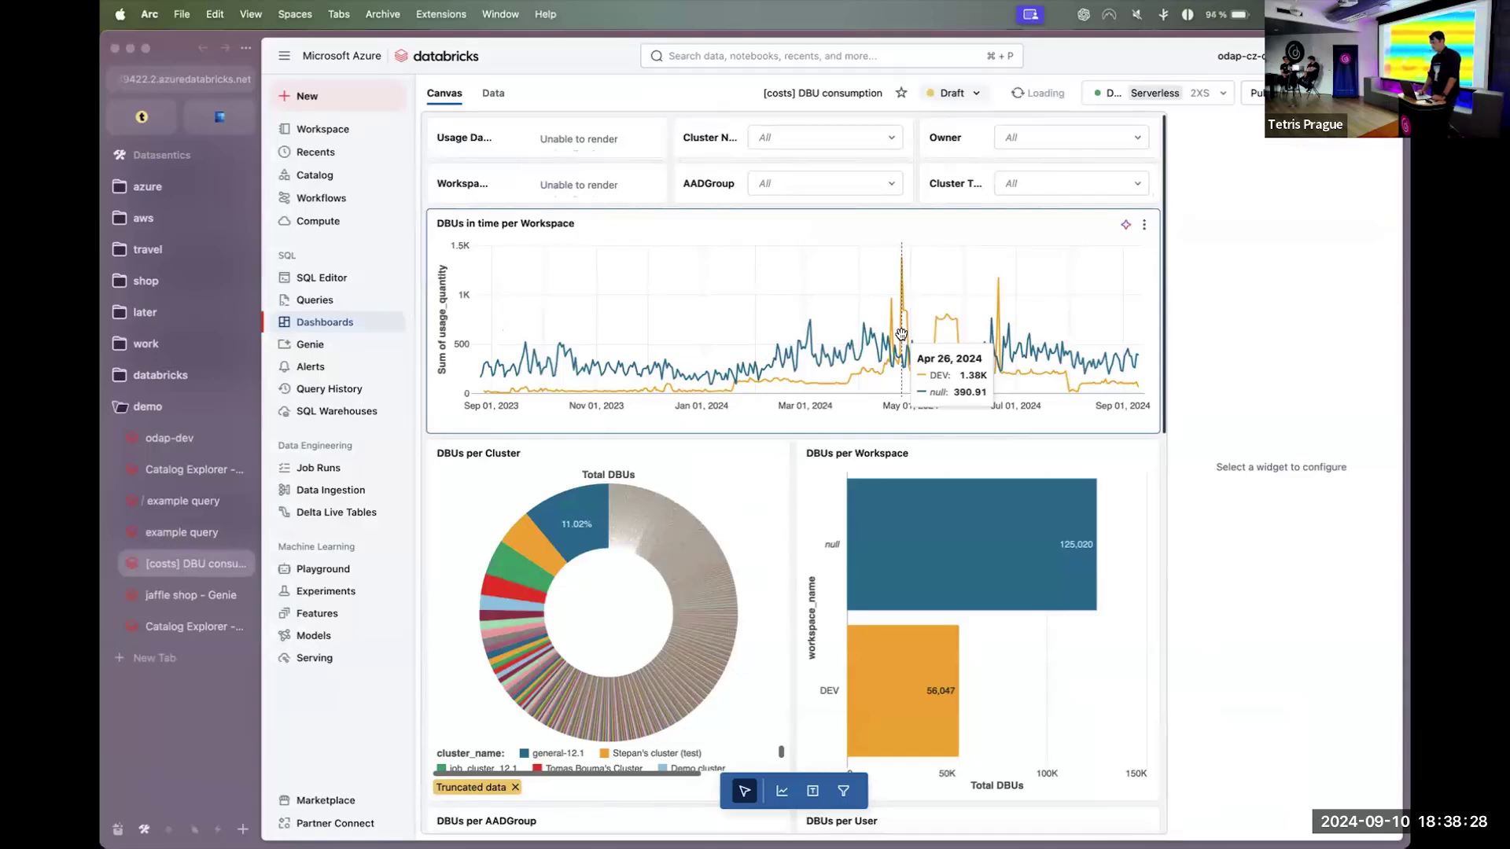
- Open the jaffle shop Genie space and read the answer on which tables exist and how they are connected
click(184, 595)
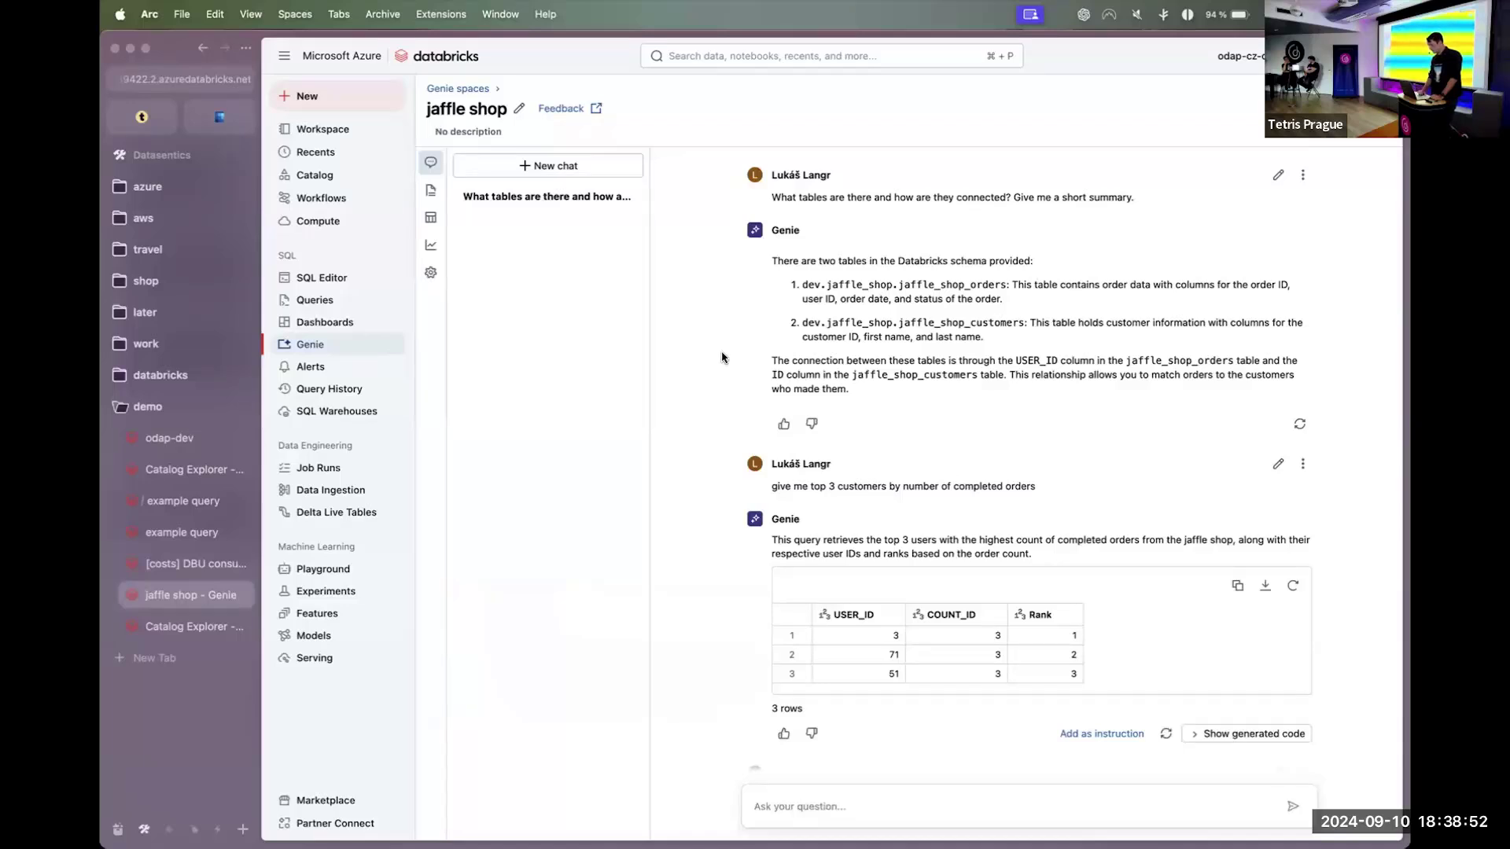
drag(889, 287, 1007, 286)
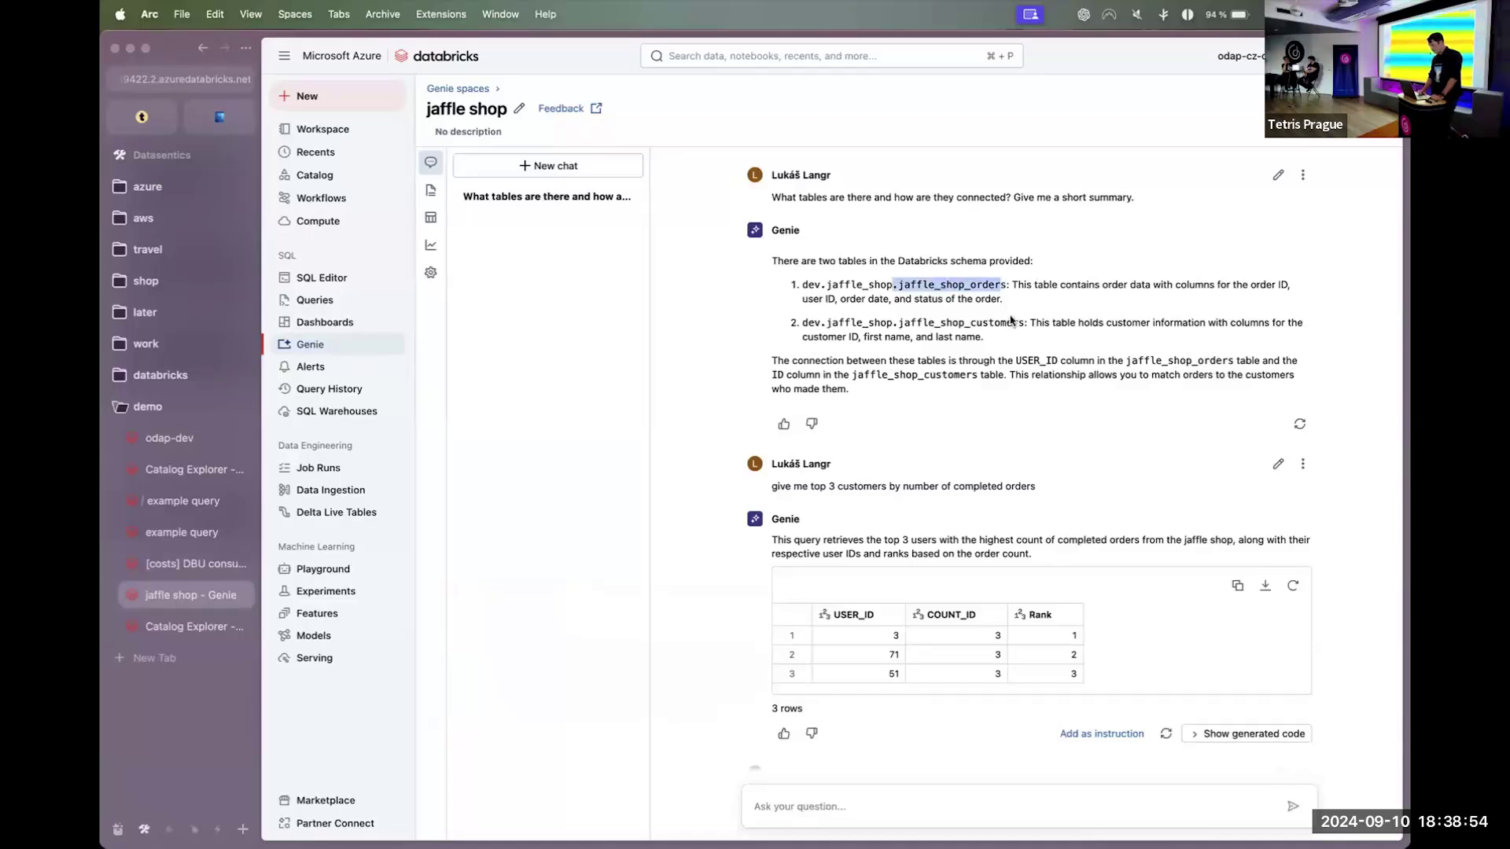
double_click(983, 323)
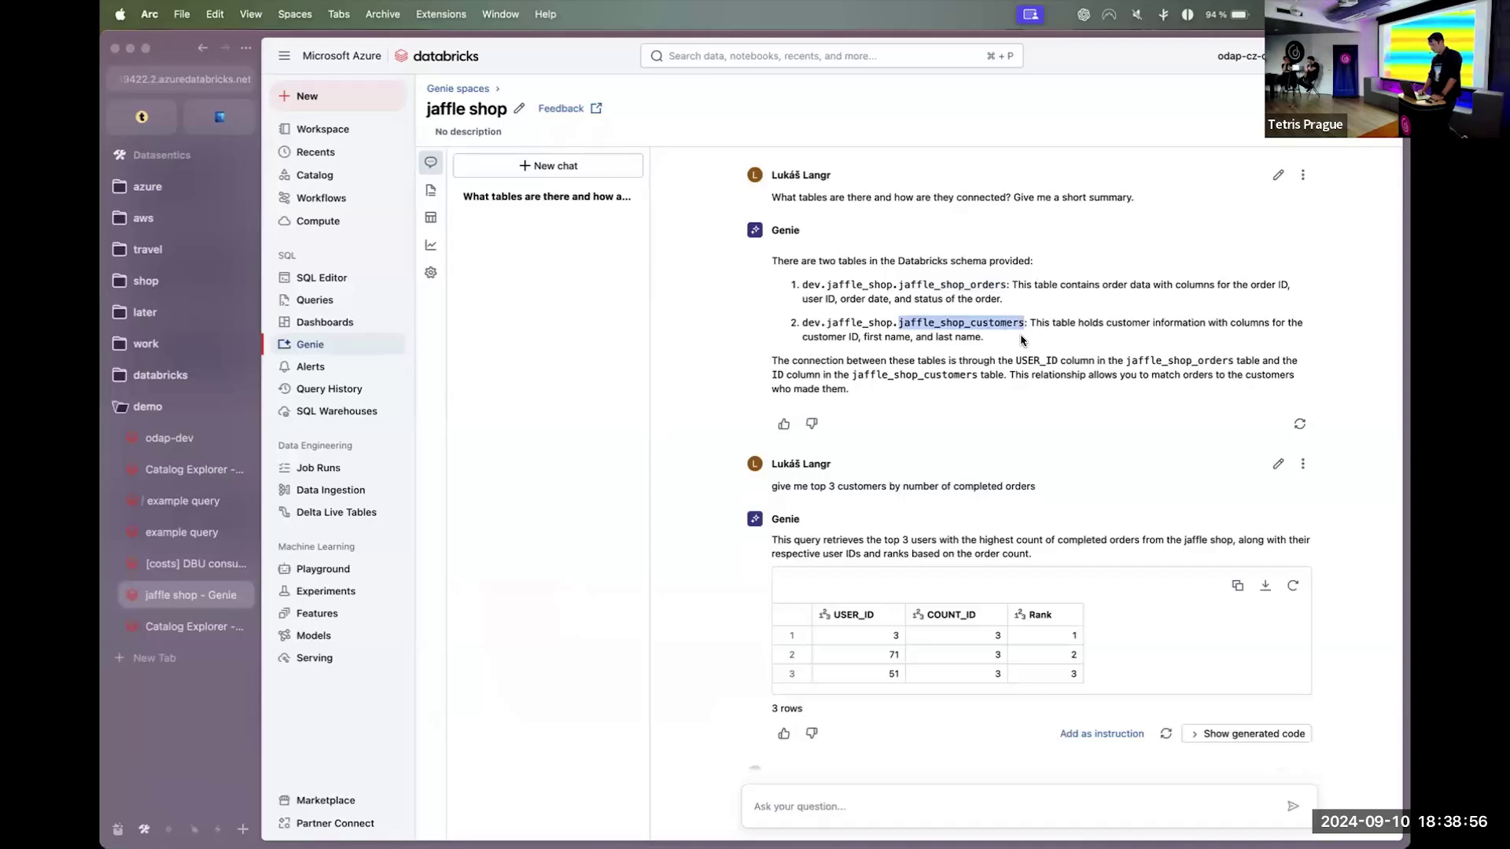
click(1022, 341)
drag(1020, 403, 938, 274)
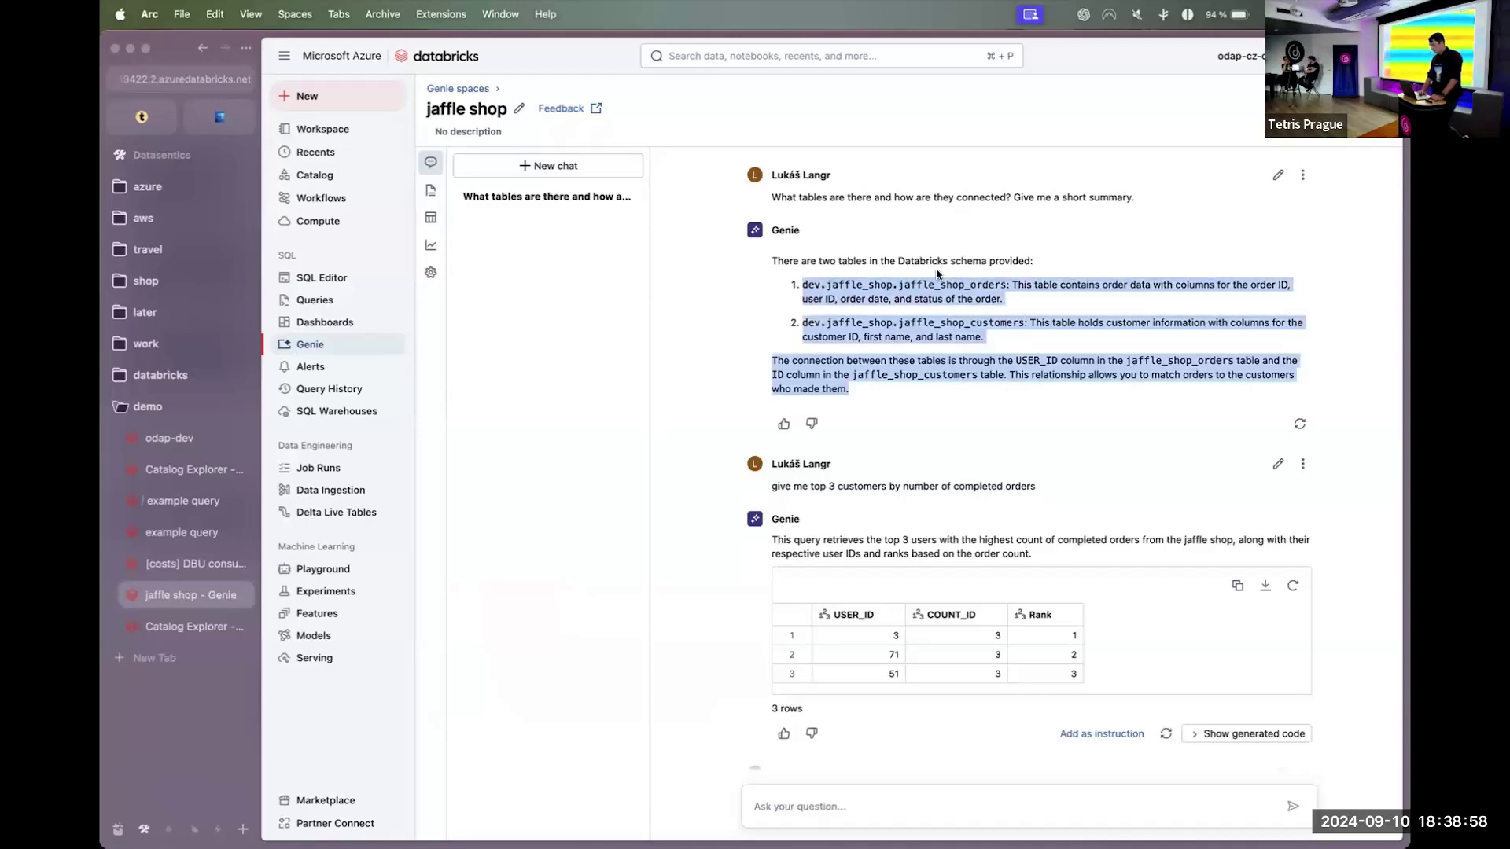
click(1079, 280)
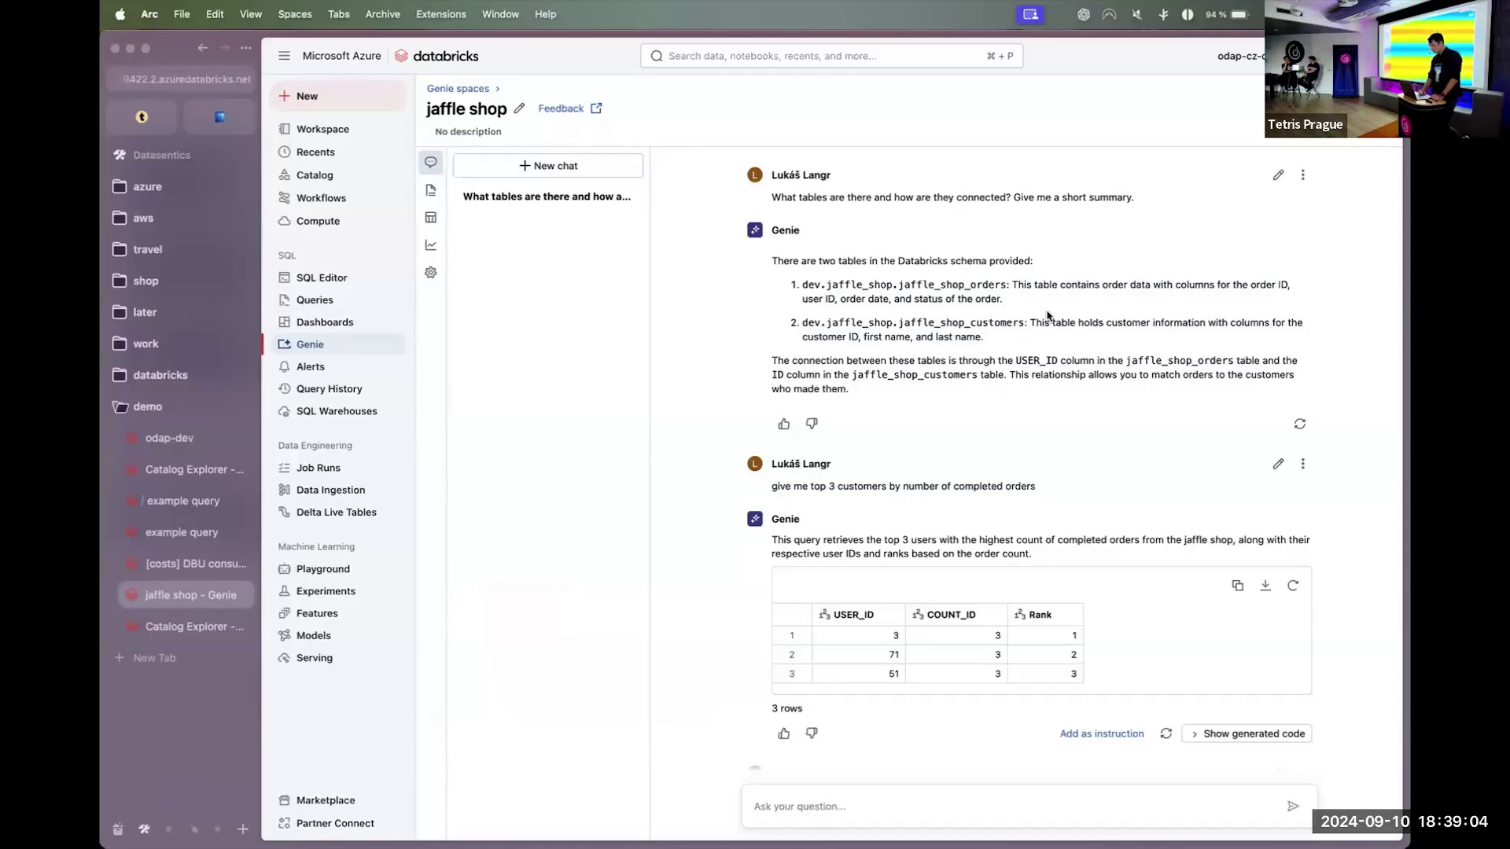
- Review the Genie question "give me top 3 customers by number of completed orders" and its result table
scroll(943, 338, down, 4)
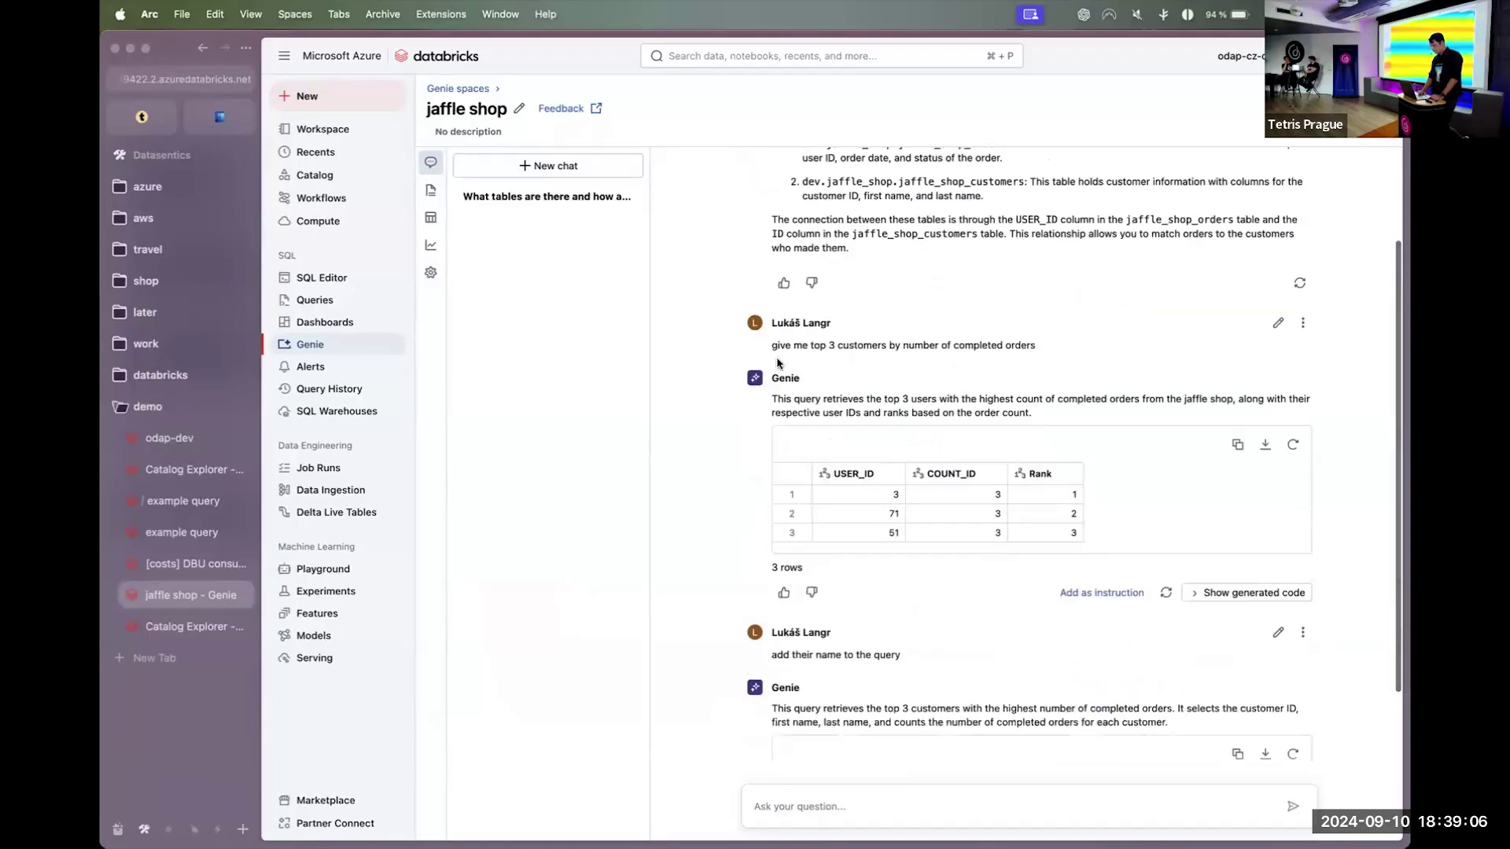
drag(778, 363, 1063, 354)
click(1063, 355)
scroll(1063, 354, down, 1)
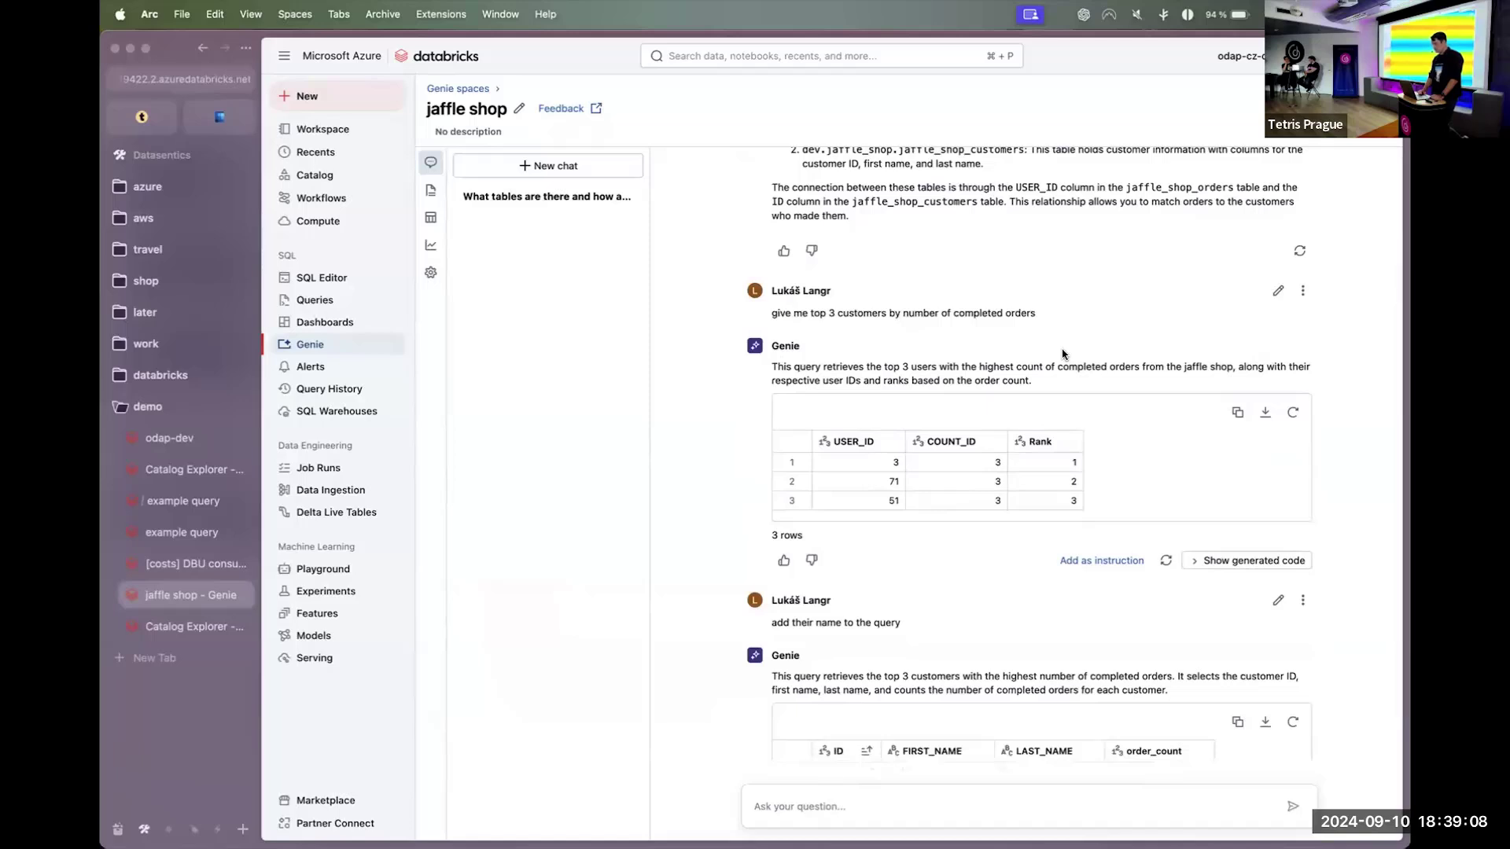
scroll(1063, 354, down, 1)
drag(827, 301, 1021, 301)
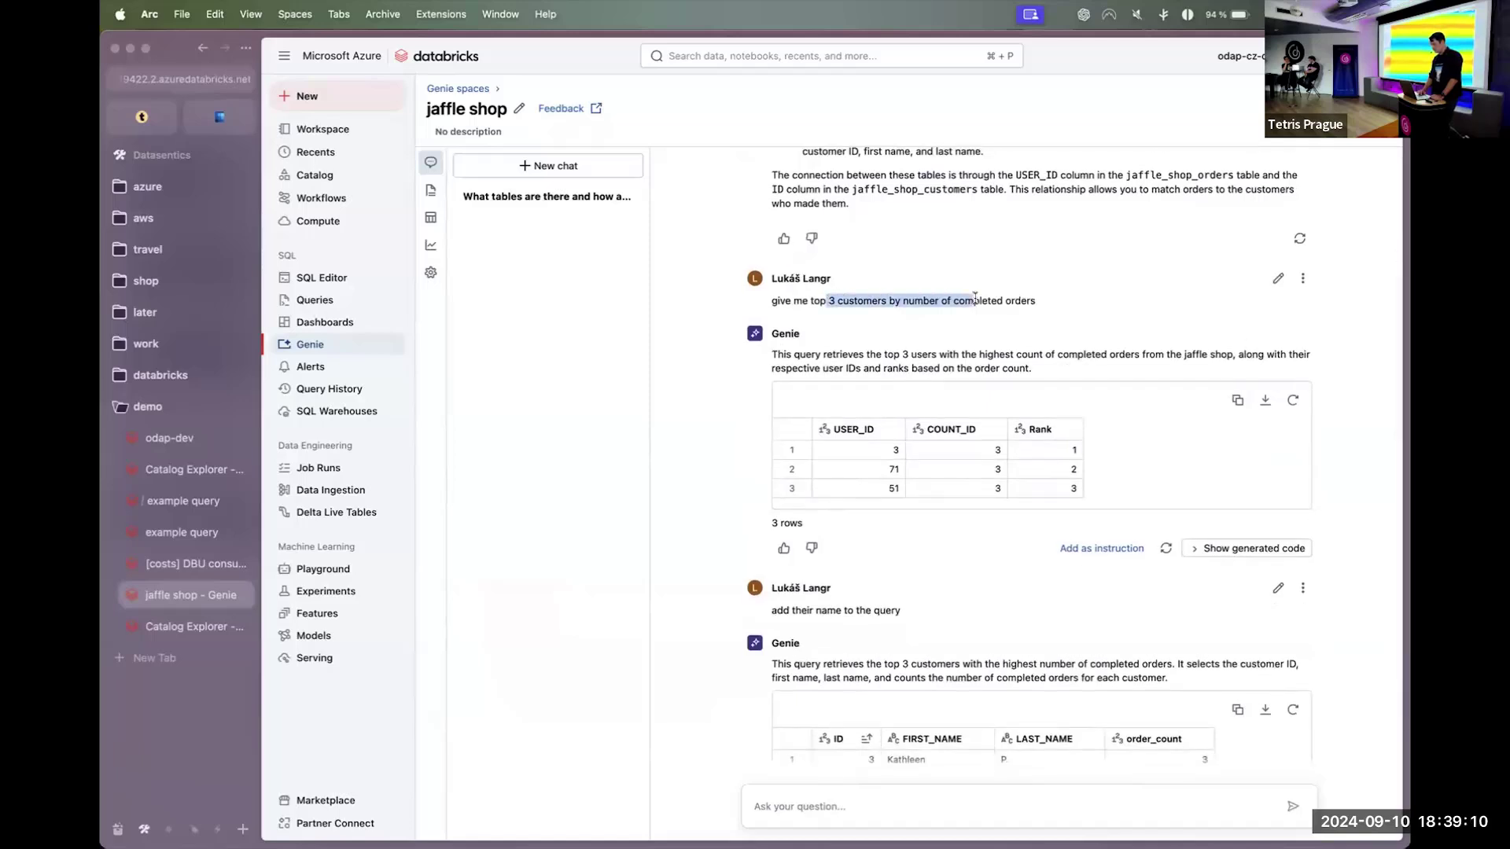
click(1060, 302)
scroll(1059, 302, down, 2)
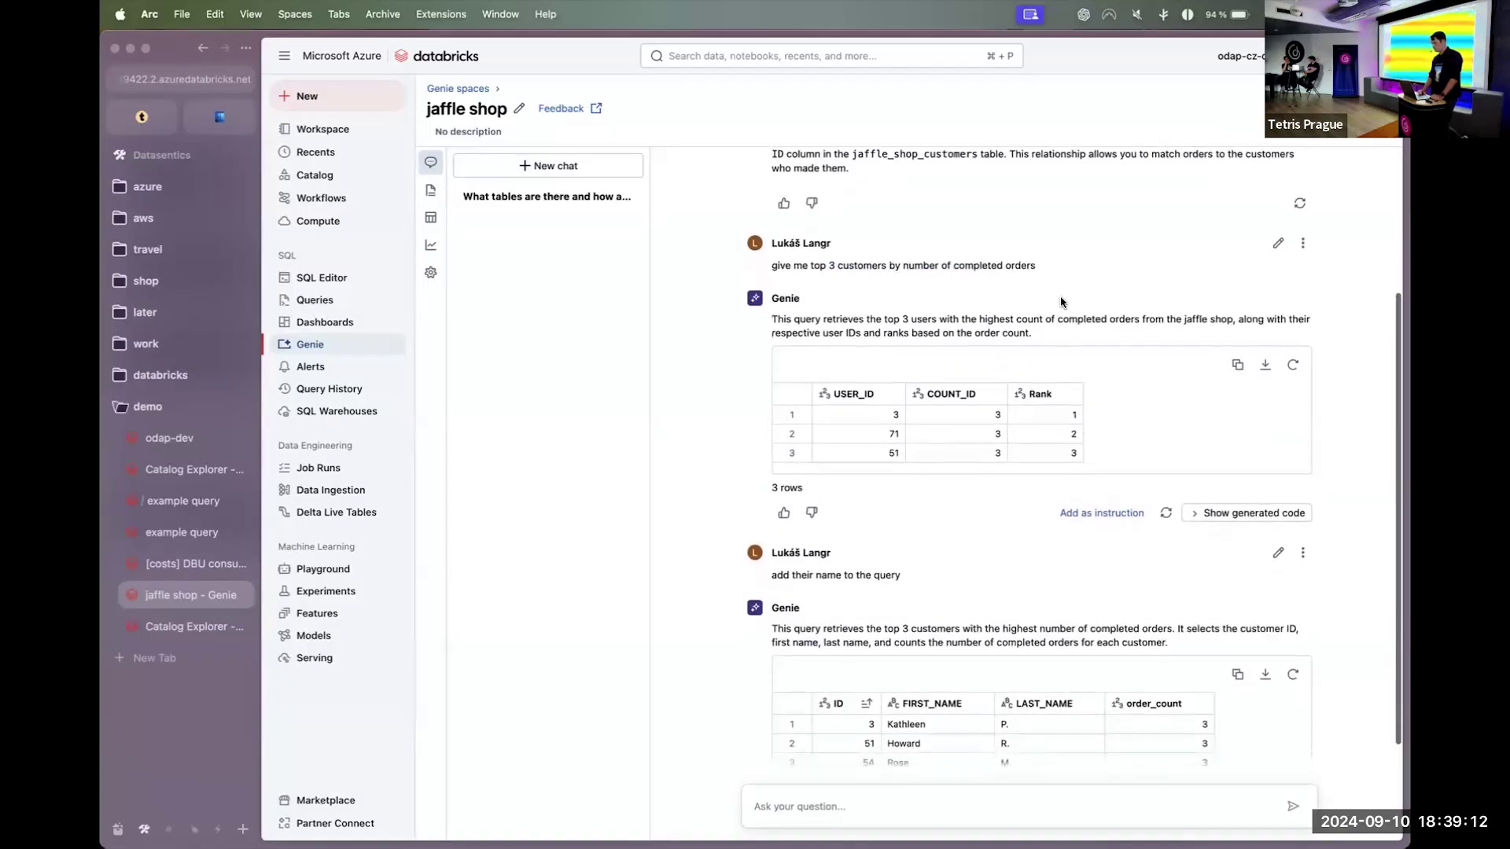
scroll(1061, 302, down, 1)
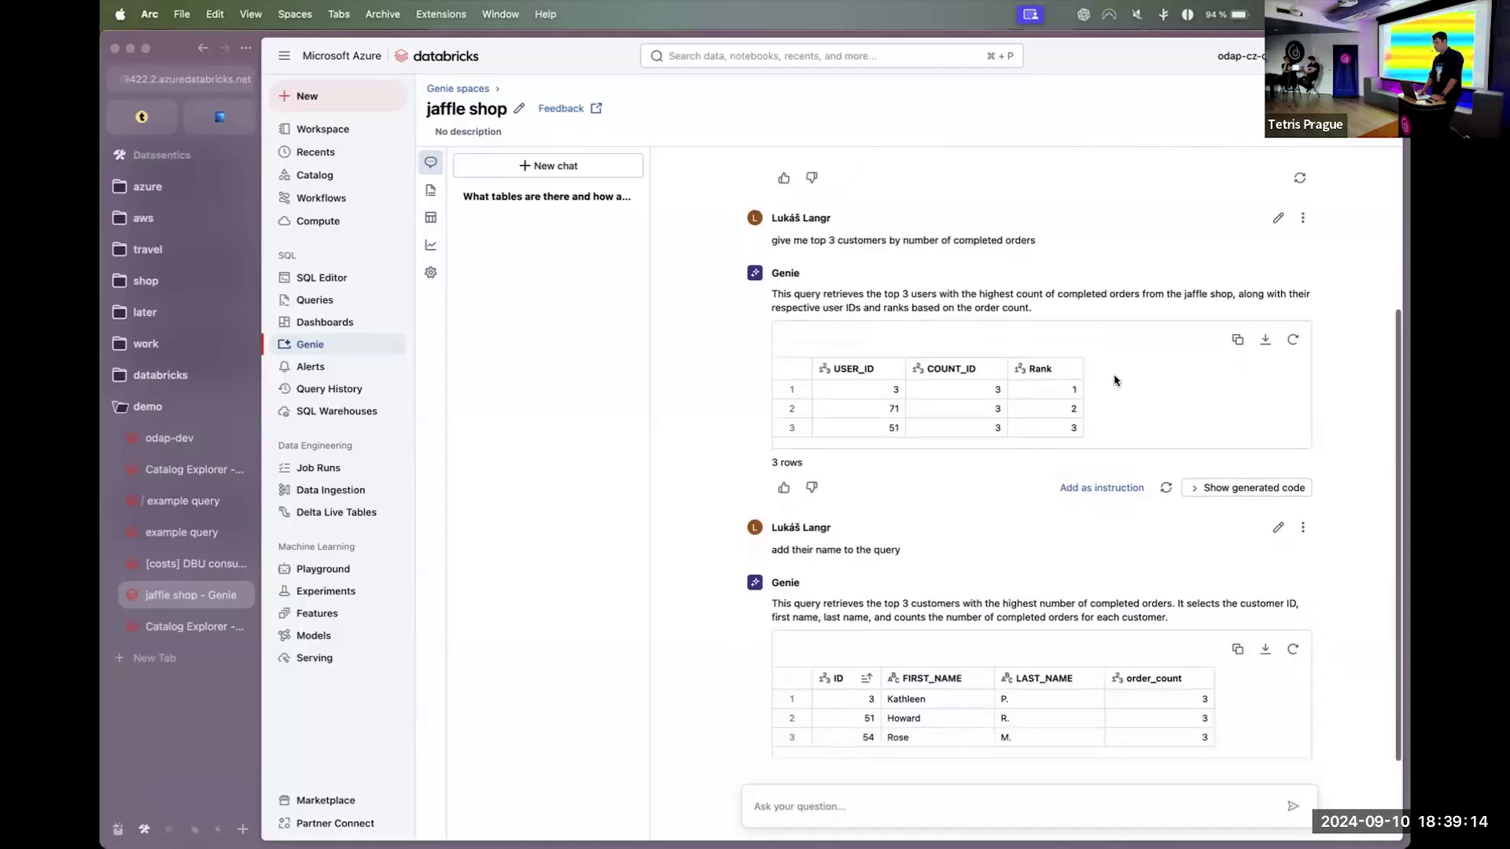
scroll(1116, 382, down, 1)
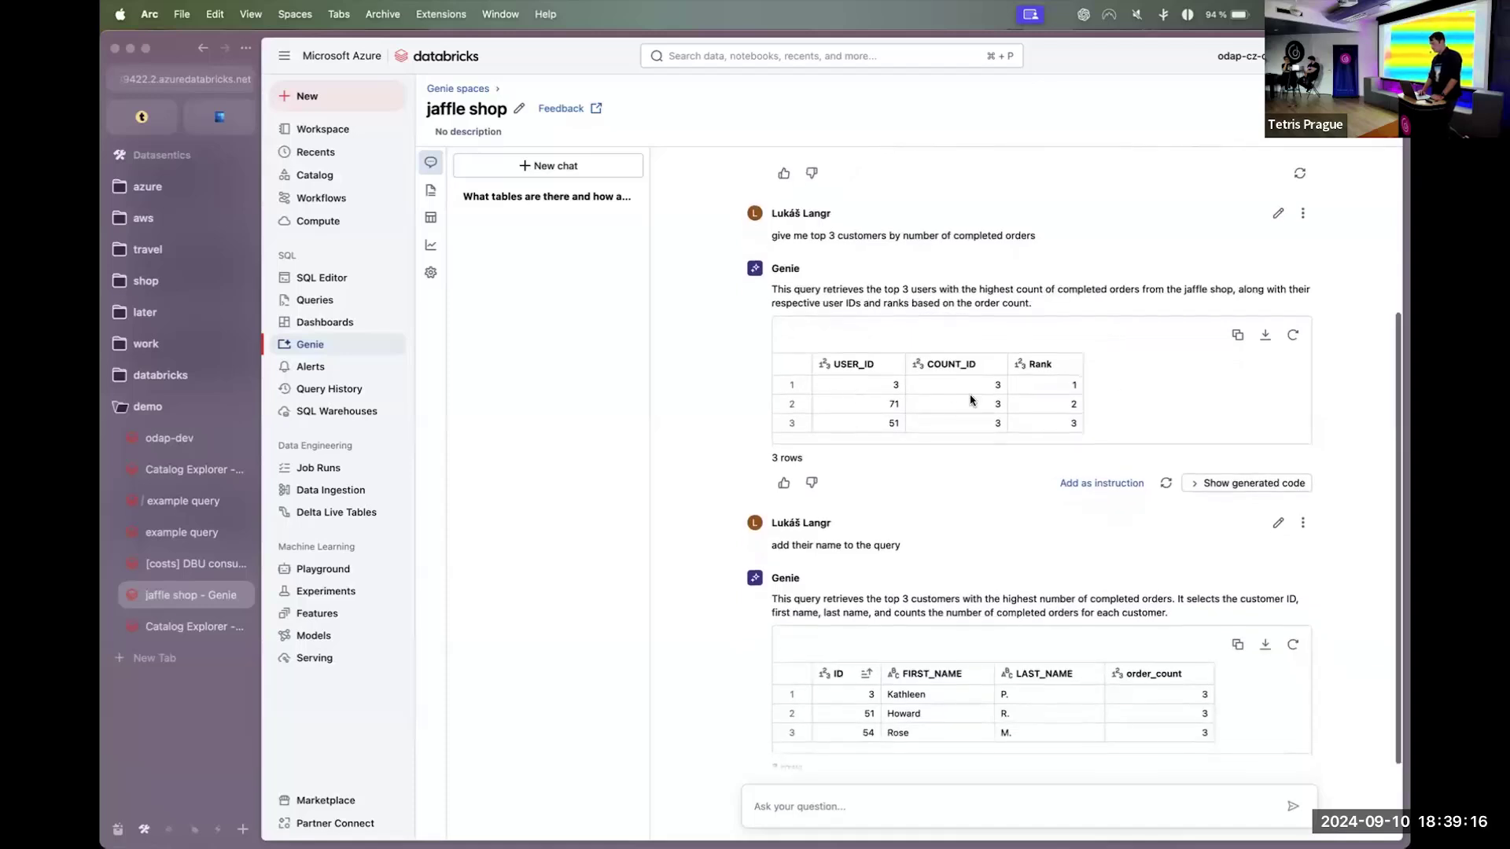
- Review the follow-up prompt "add their name to the query" and the first and last name columns in its result
scroll(1004, 474, down, 3)
drag(792, 466, 978, 469)
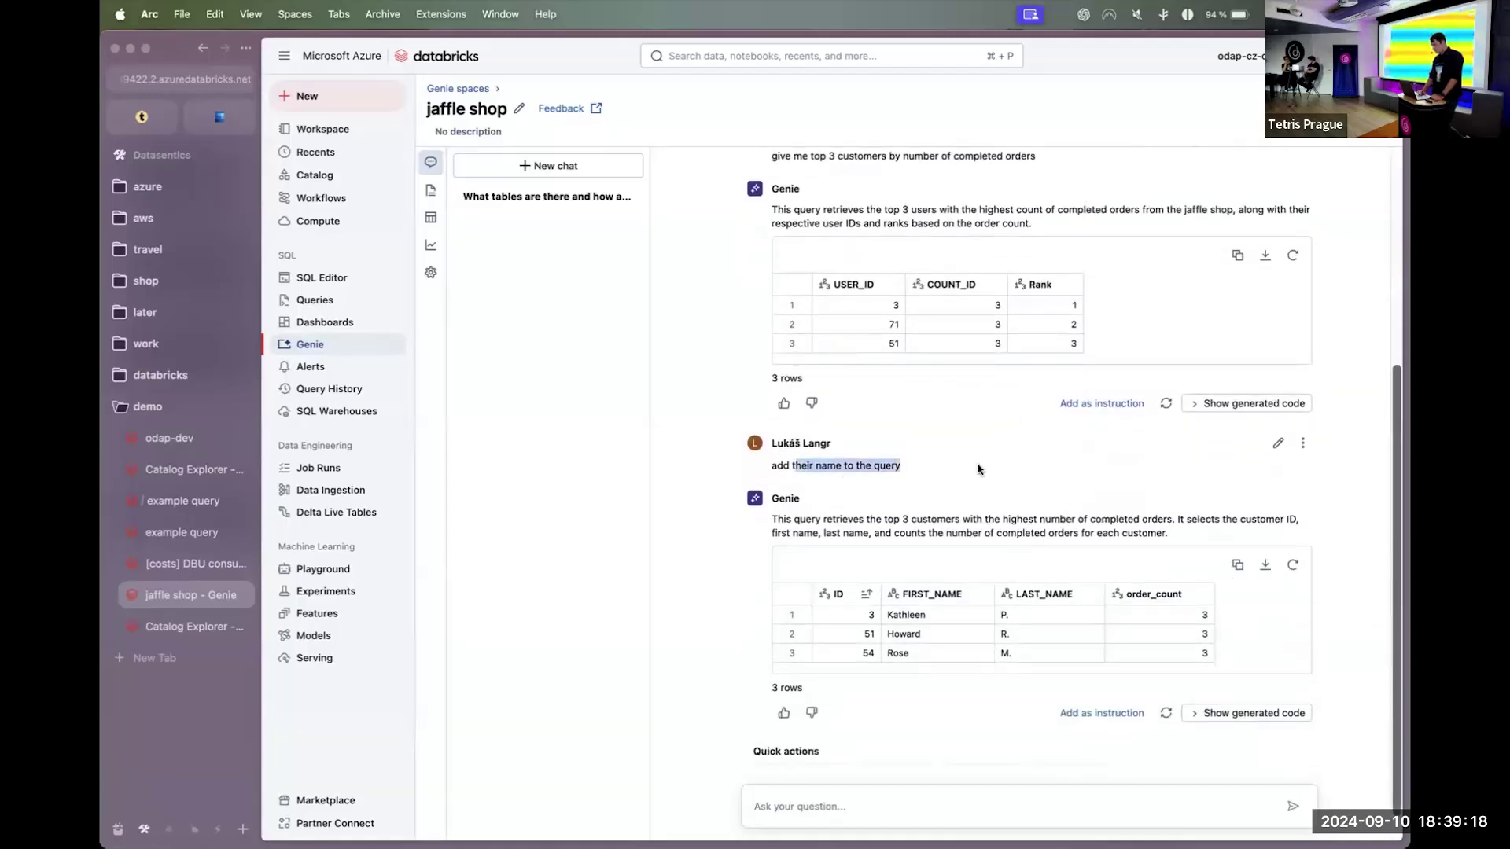
click(978, 469)
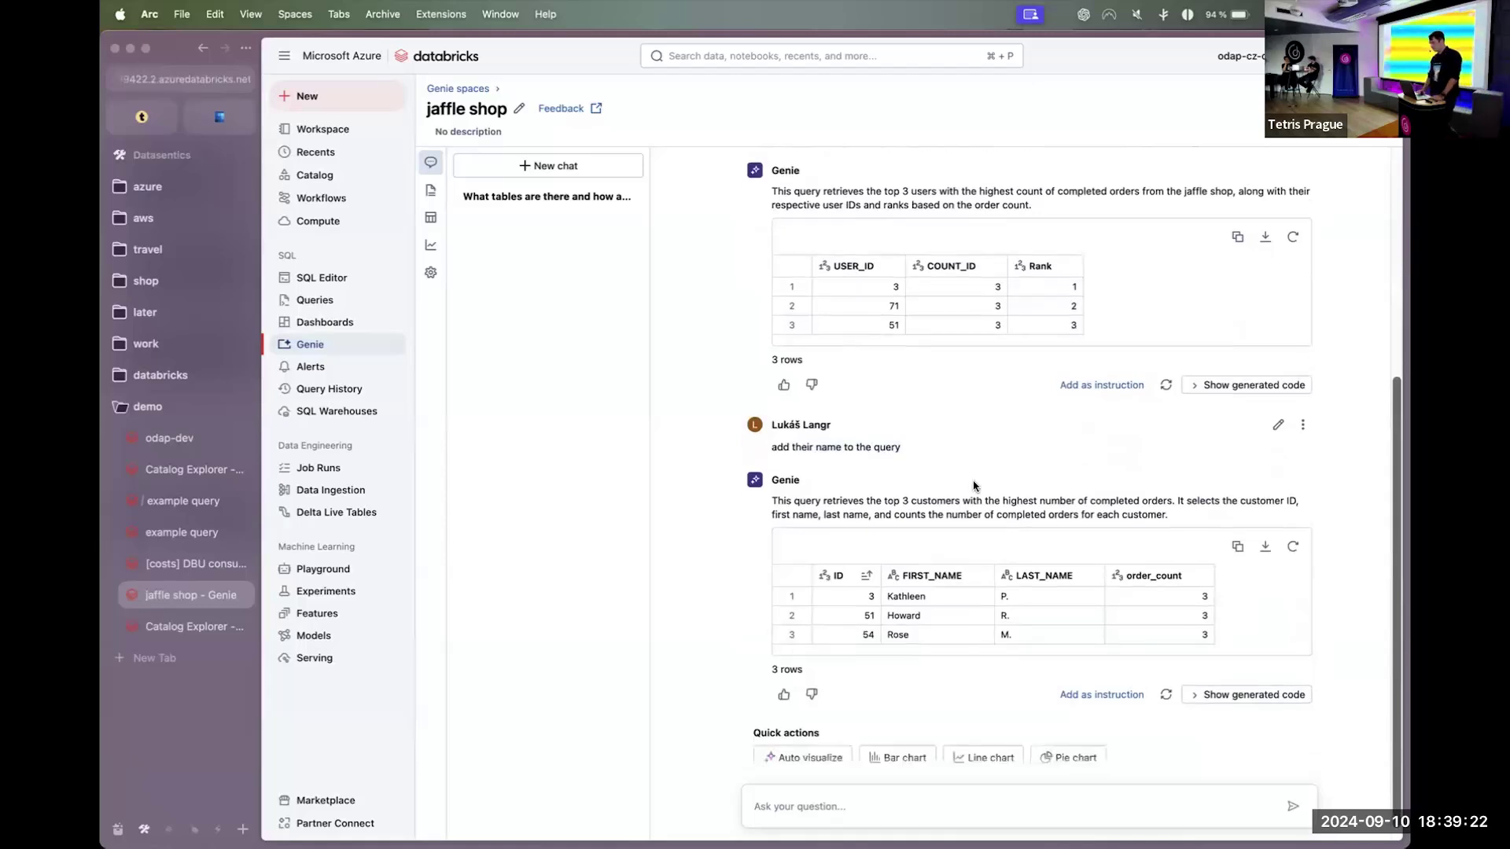
drag(877, 582, 1054, 582)
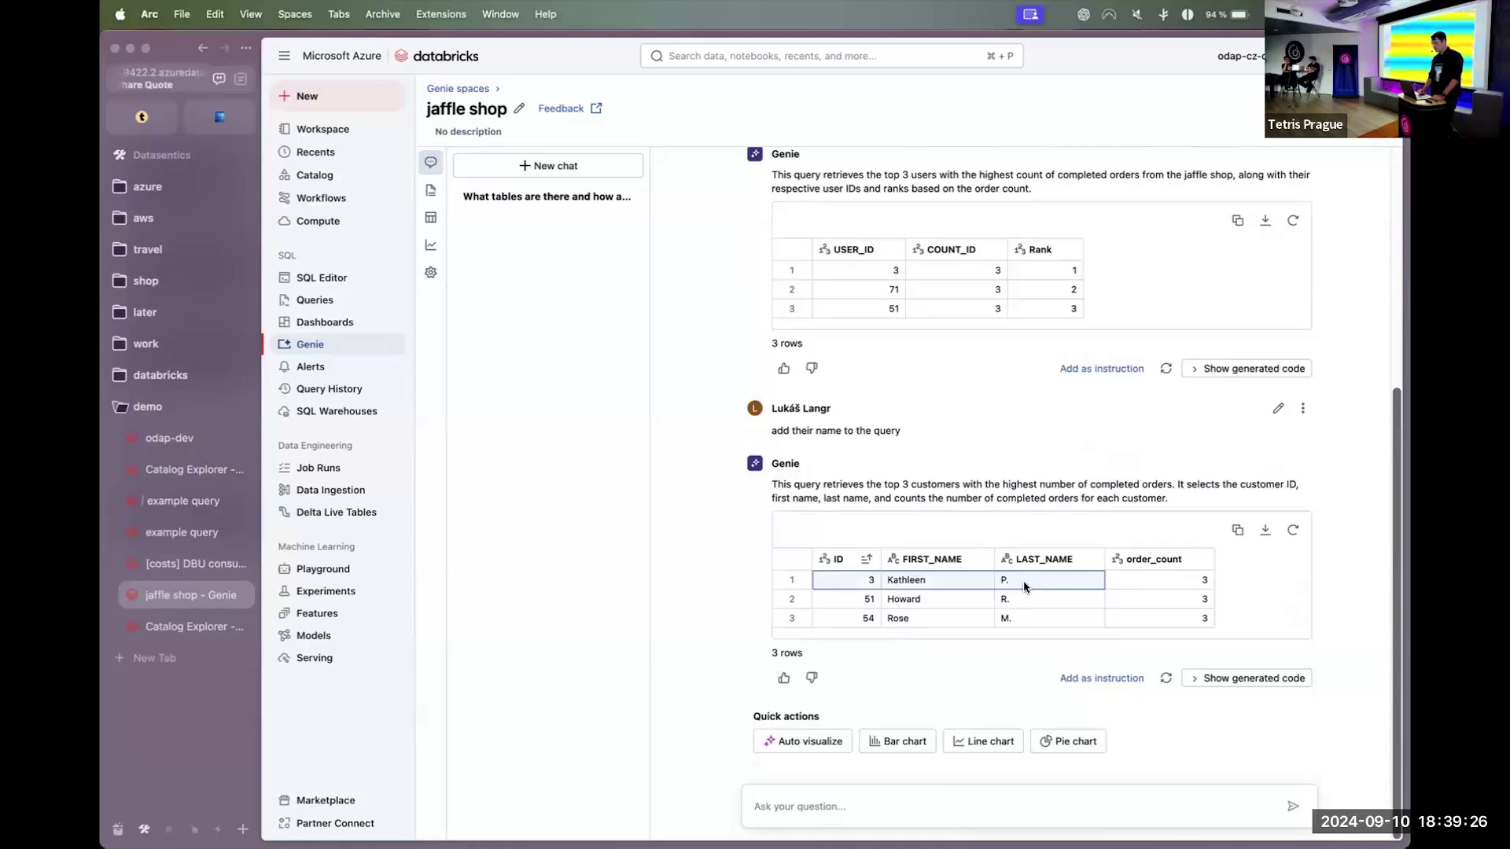
- Switch to PyCharm and examine the SQL string in test.py that selects everything from dev.jaffle_shop.customers
key(super+Tab)
key(super+Tab)
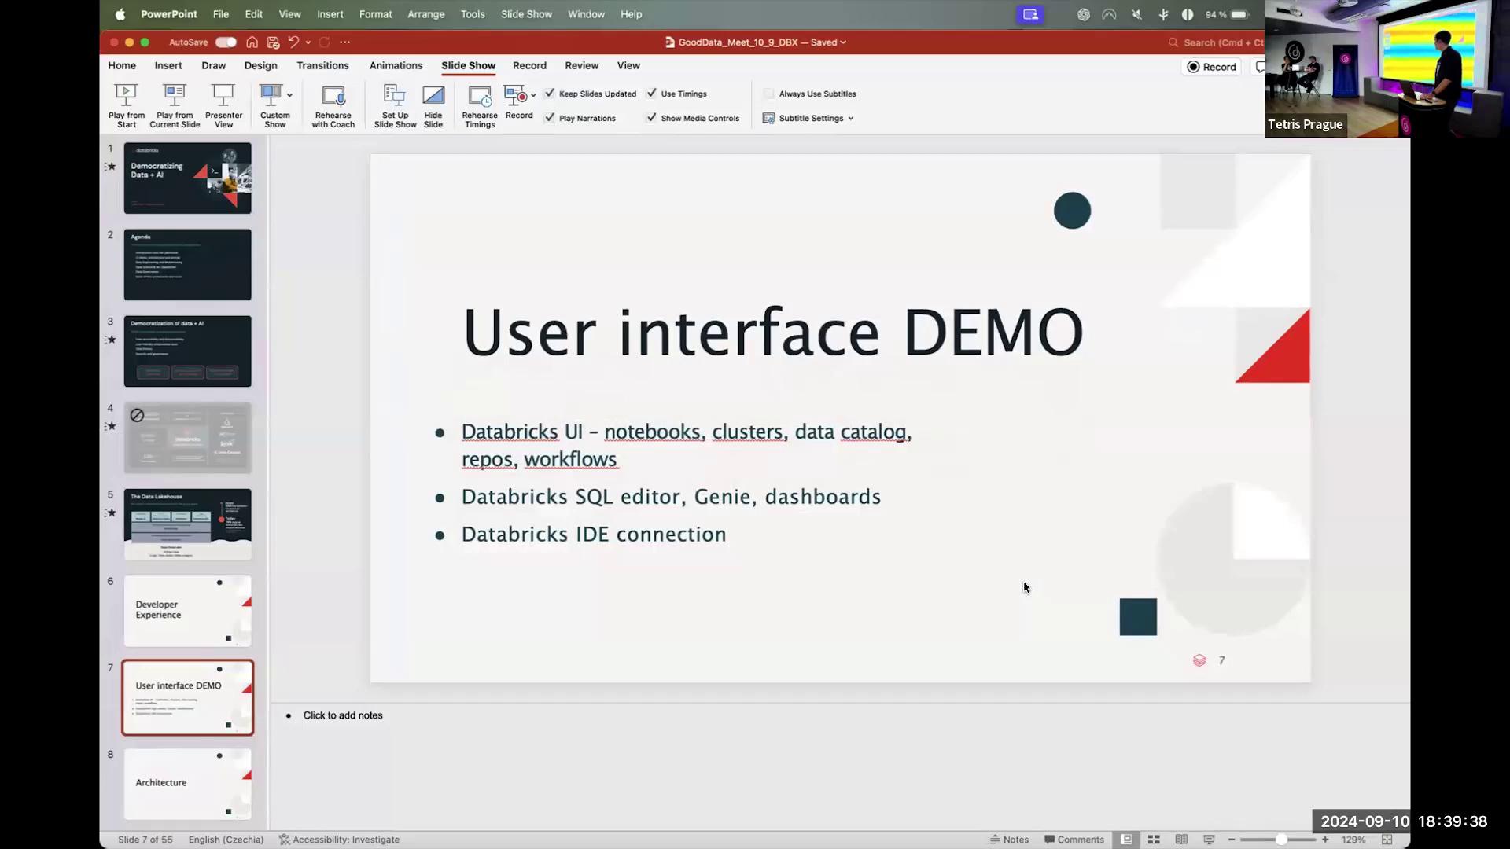
key(super+Tab)
key(super+Tab)
key(super+Tab)
key(super+Tab)
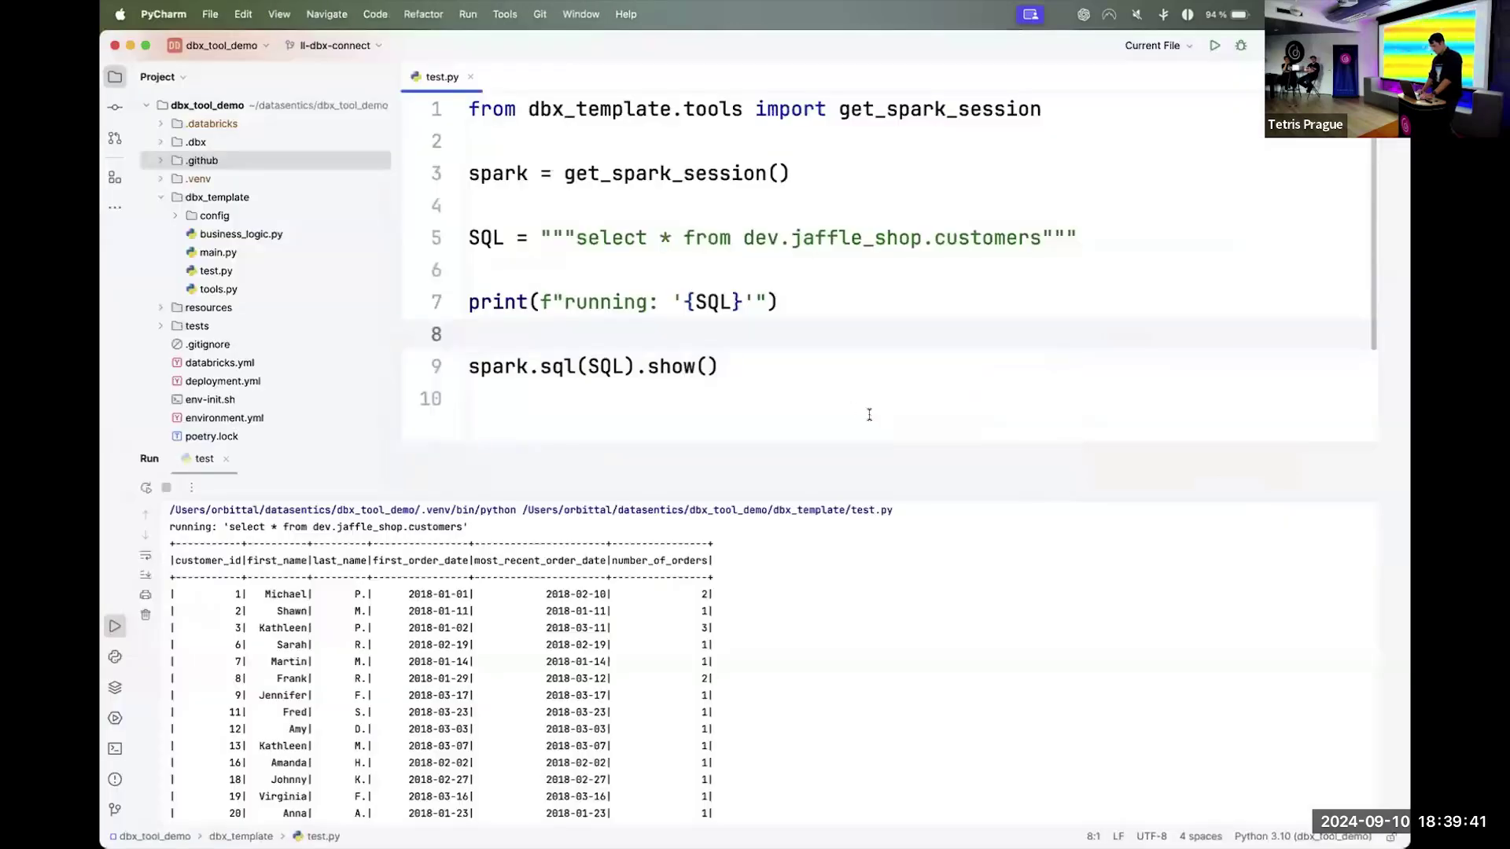
click(852, 411)
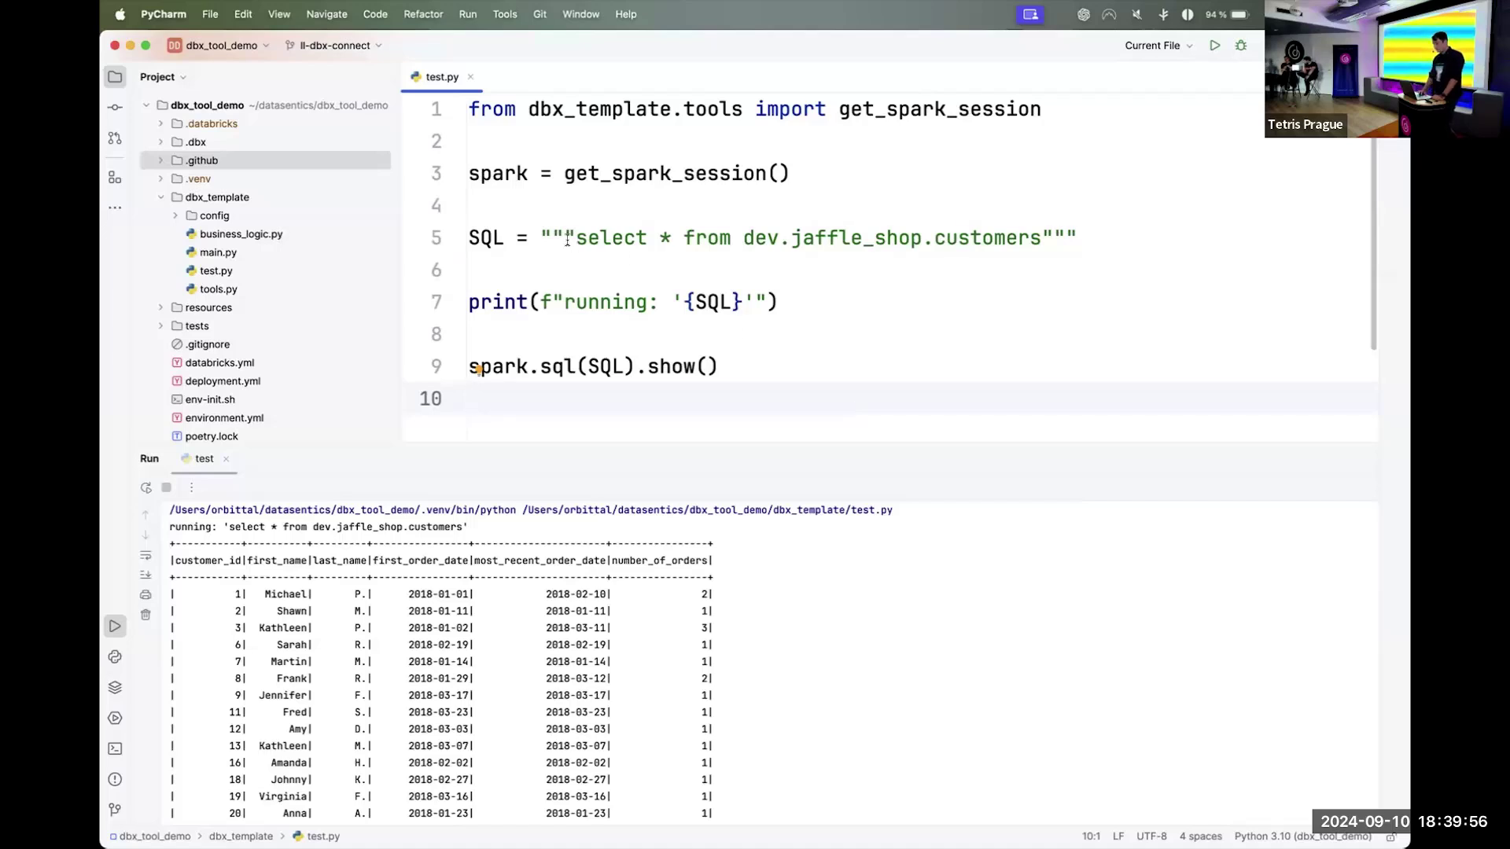
drag(566, 239, 1055, 253)
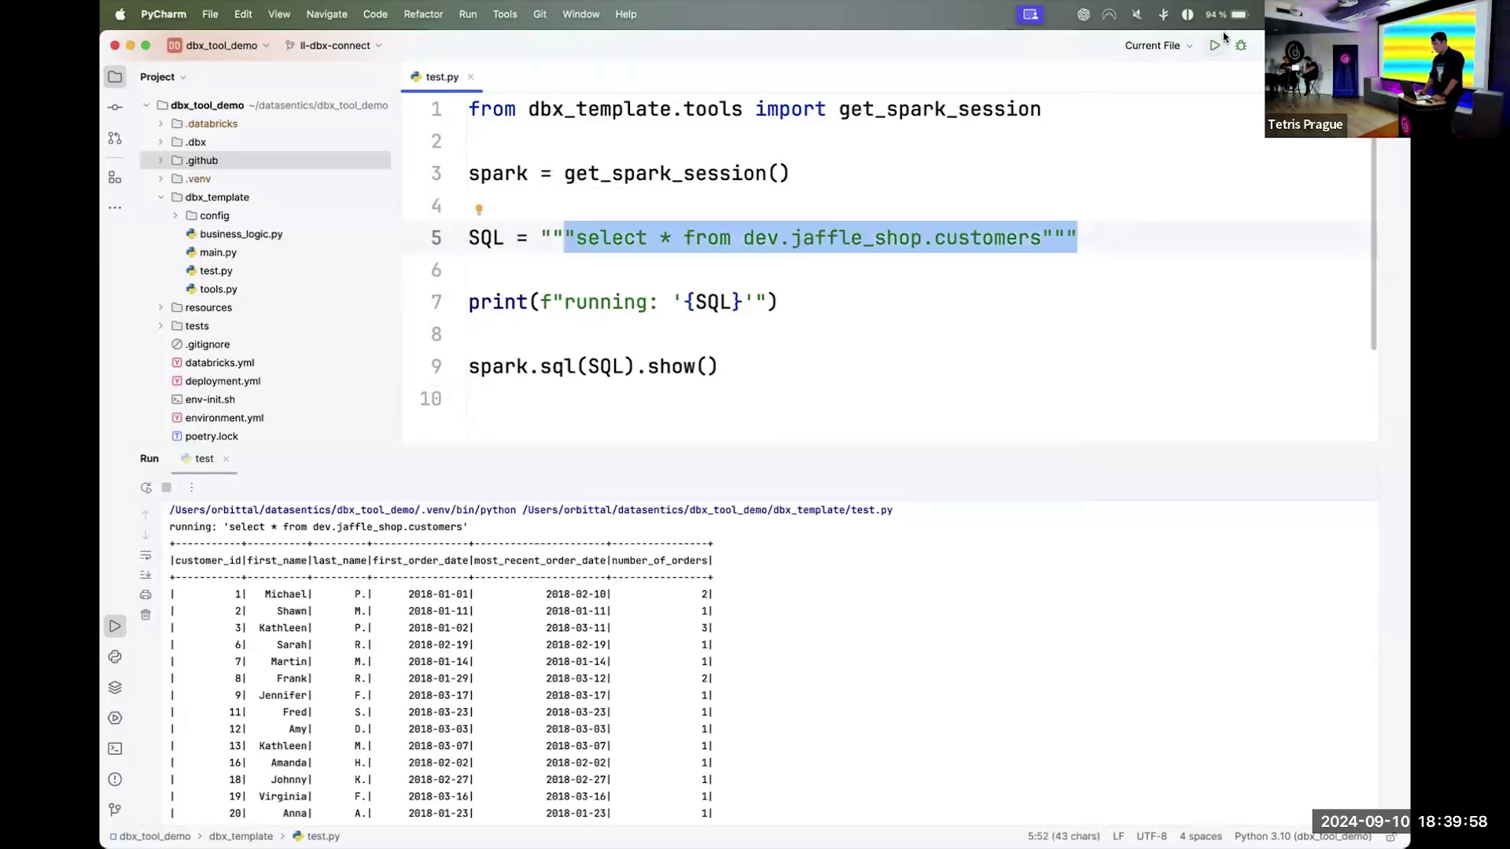
- Enlarge the run output area over the code editor and read the customers table printed by test.py
click(686, 698)
scroll(687, 698, down, 4)
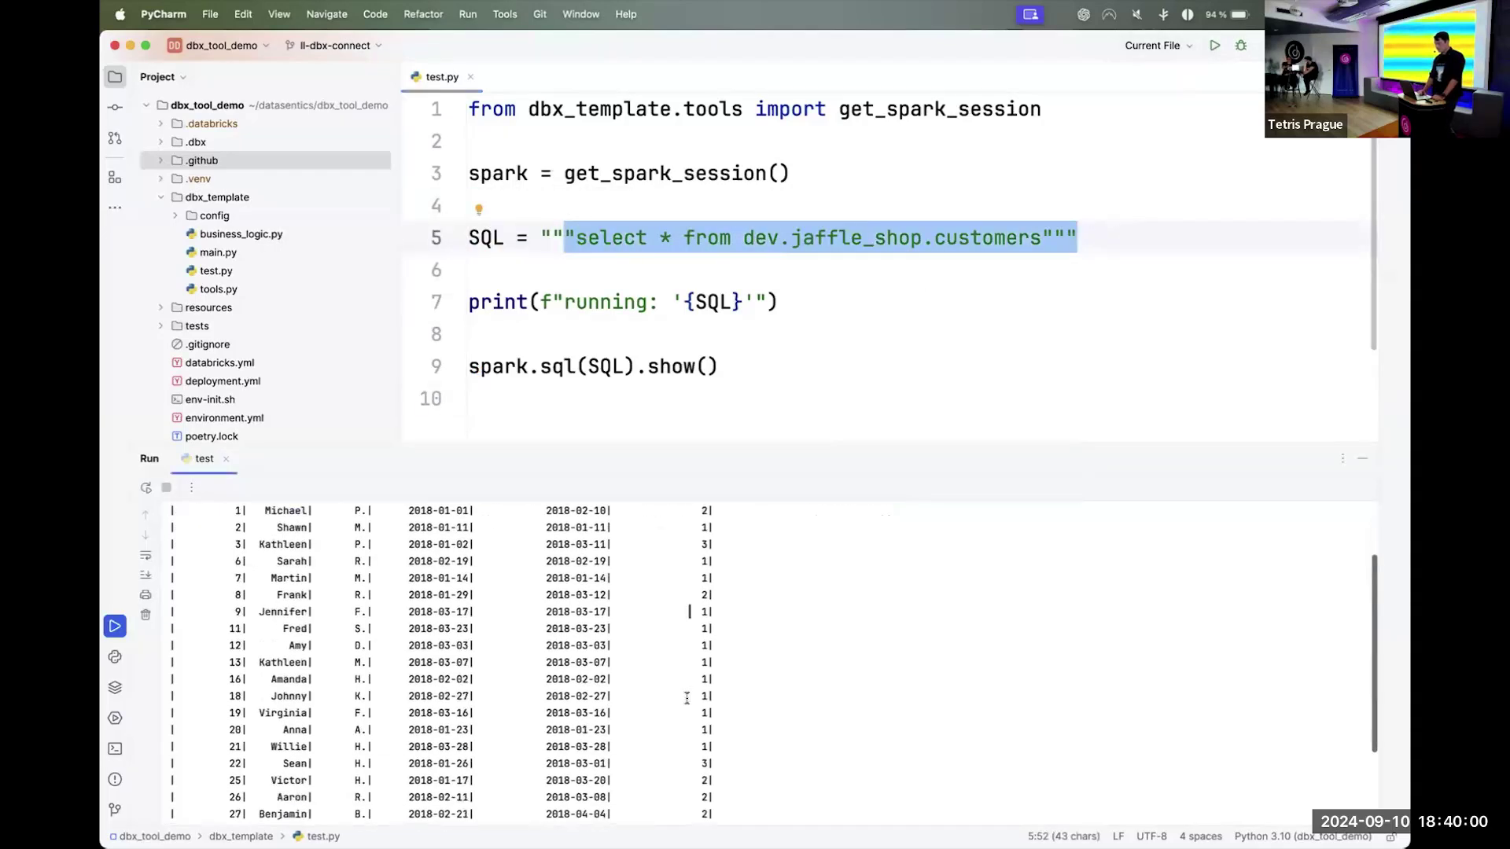
drag(739, 447, 761, 256)
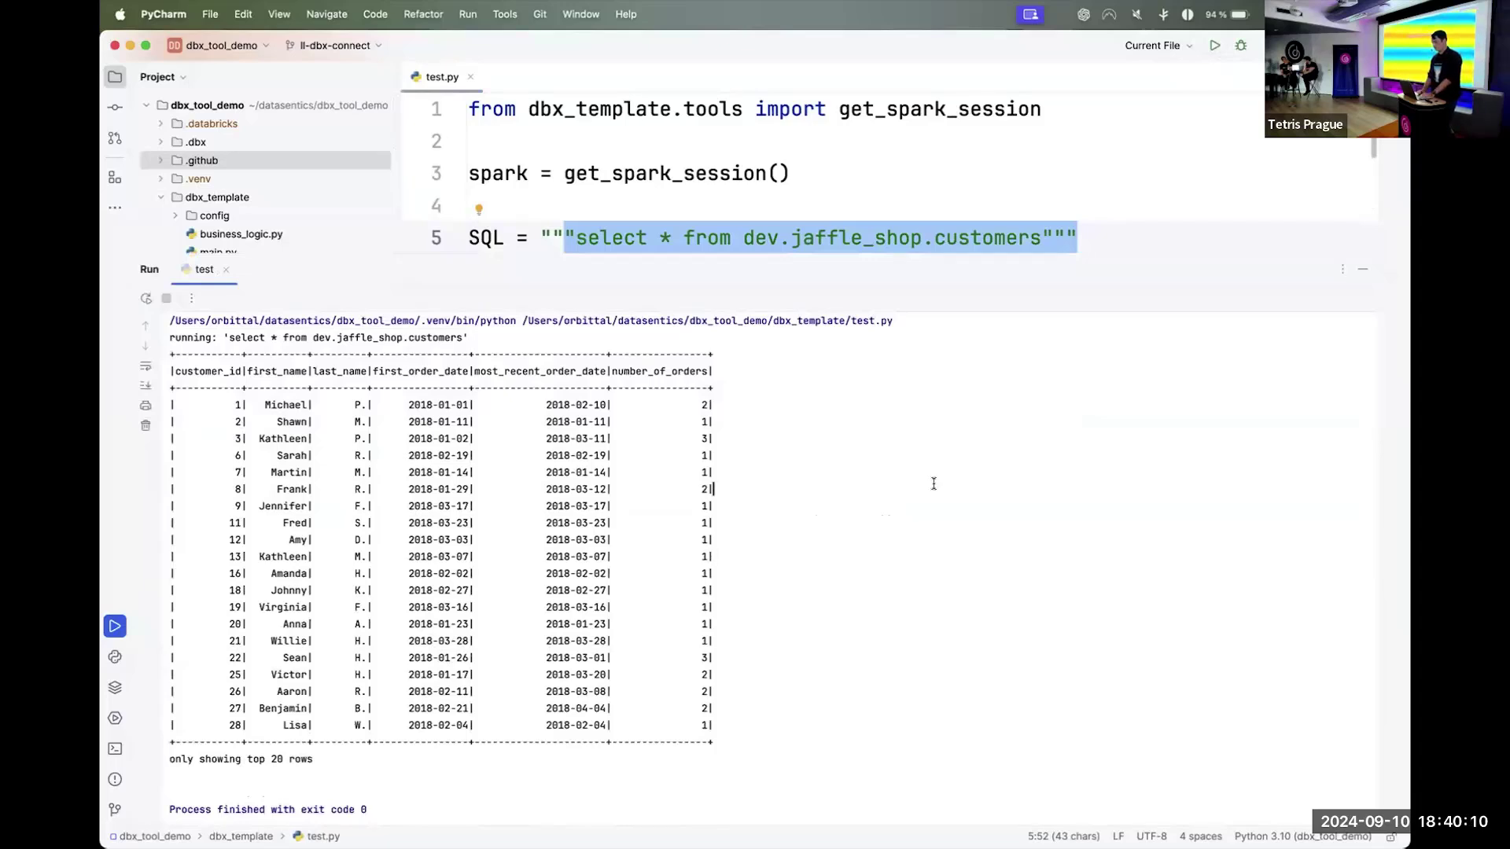
- Switch to PowerPoint, start the slide show from the User interface DEMO slide and advance to the Architecture diagram
key(super+Tab)
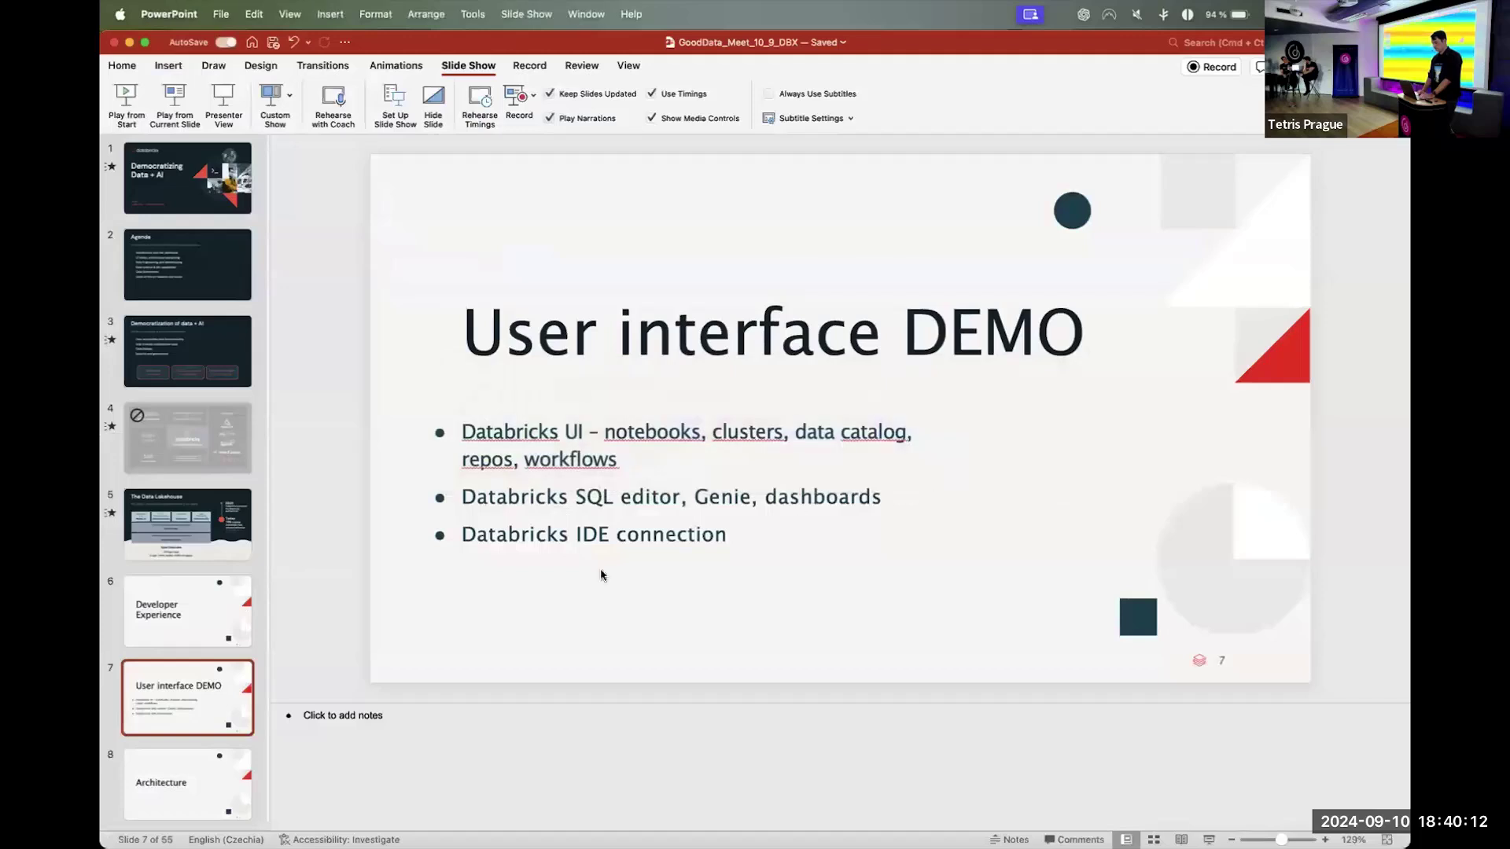
click(188, 100)
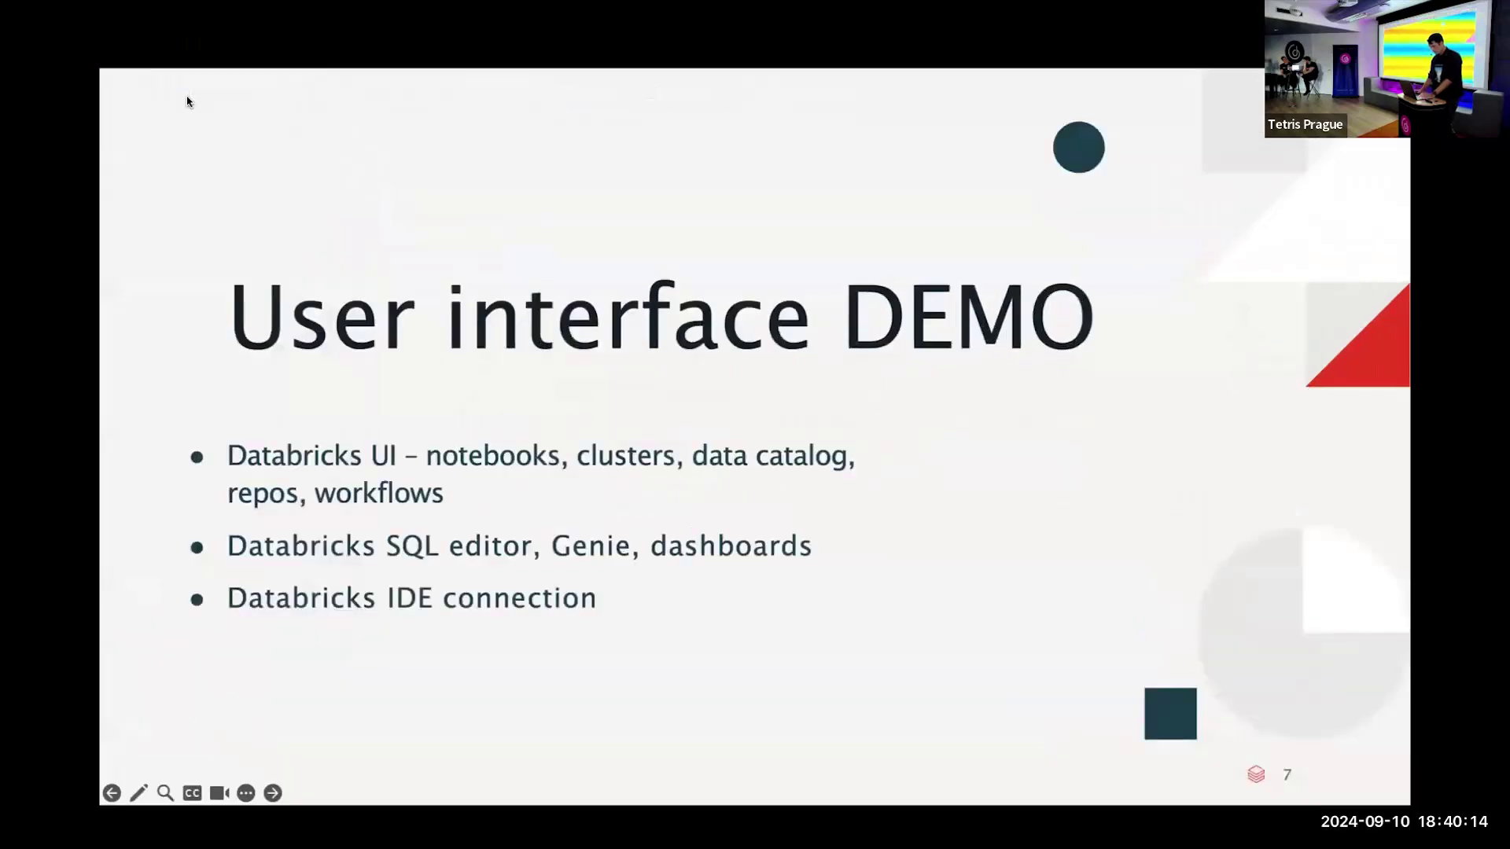
key(Right)
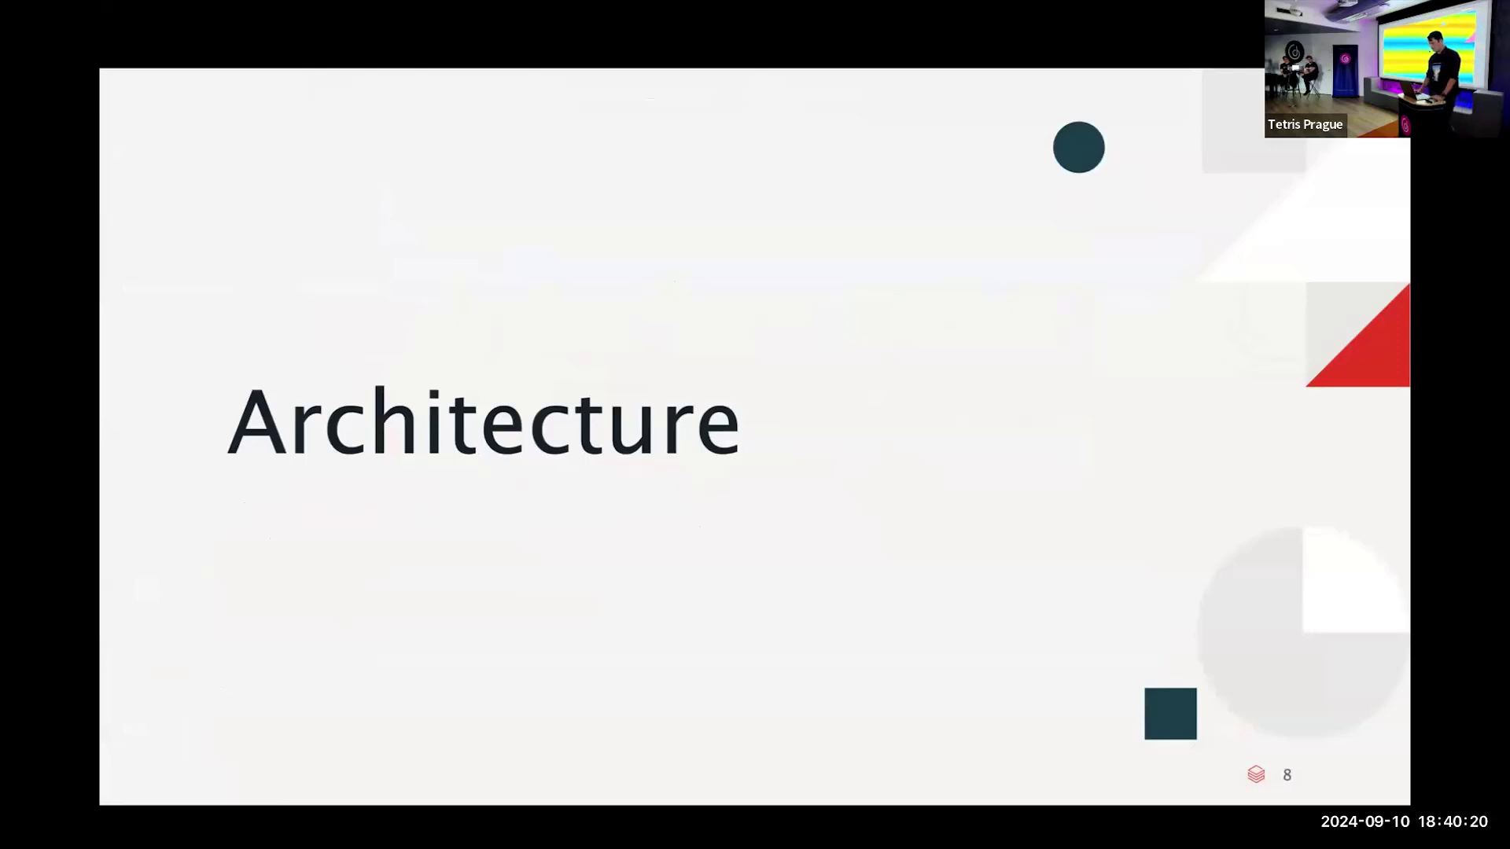
key(Right)
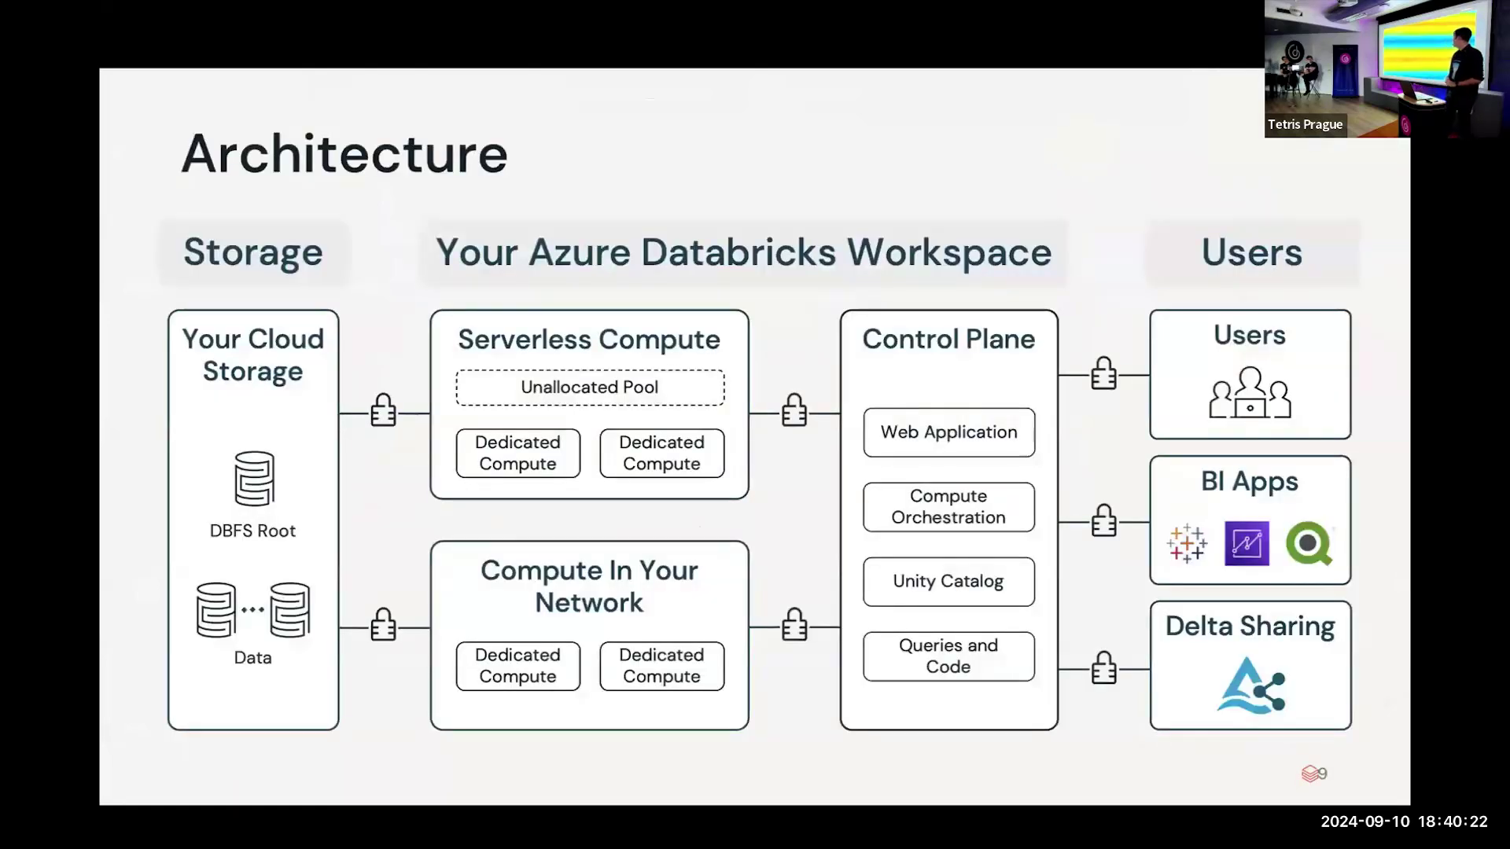